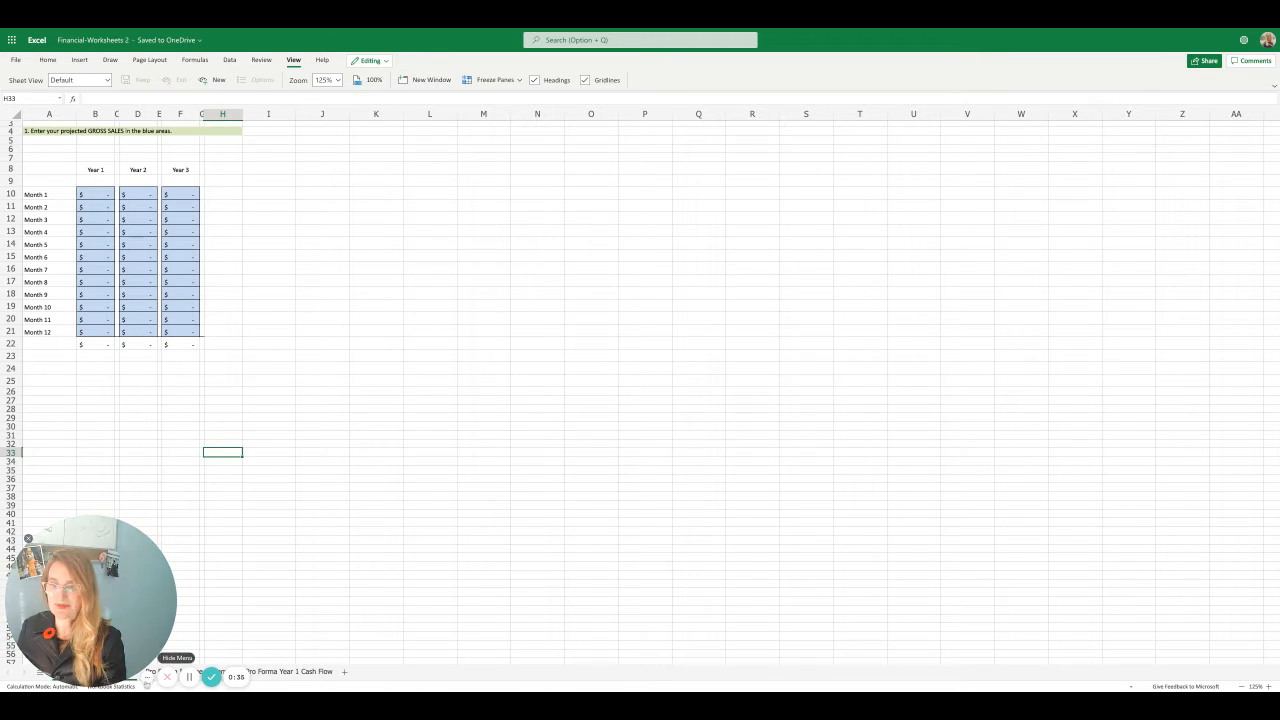
Enter 10000 as the Year 1 gross sales for Month 1 in the sales forecast.
left_click(147, 682)
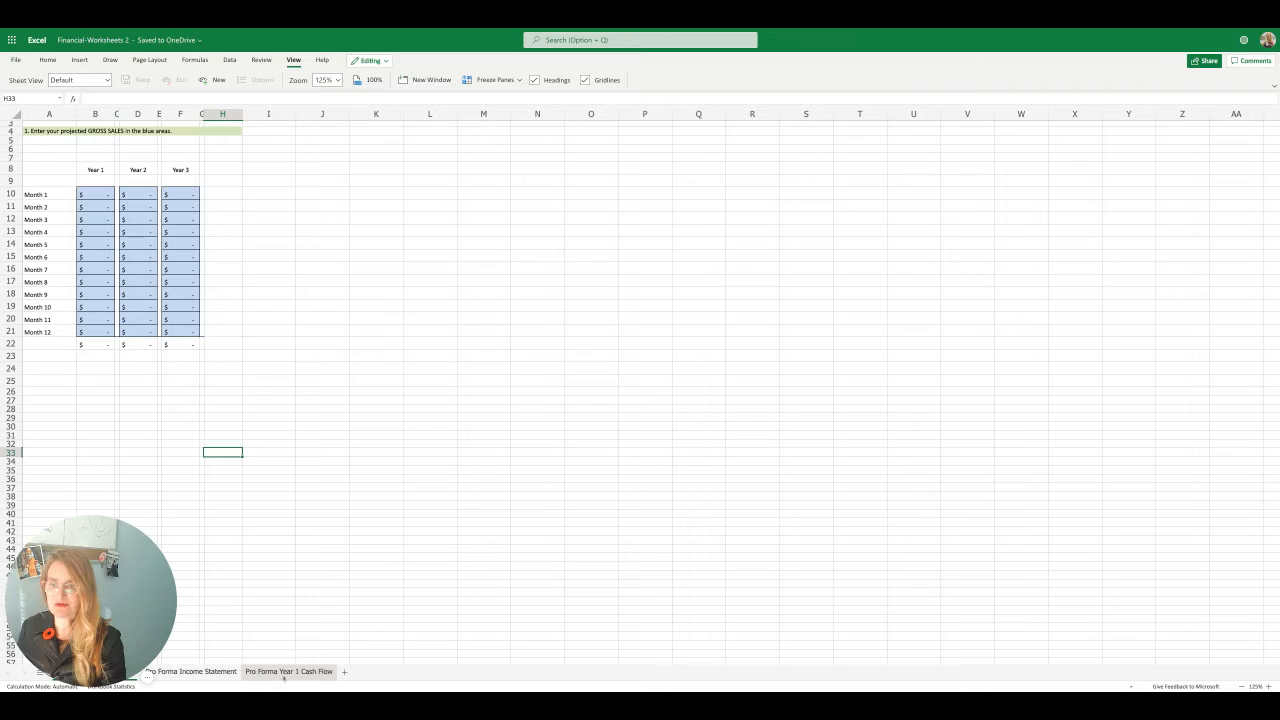
left_click(150, 354)
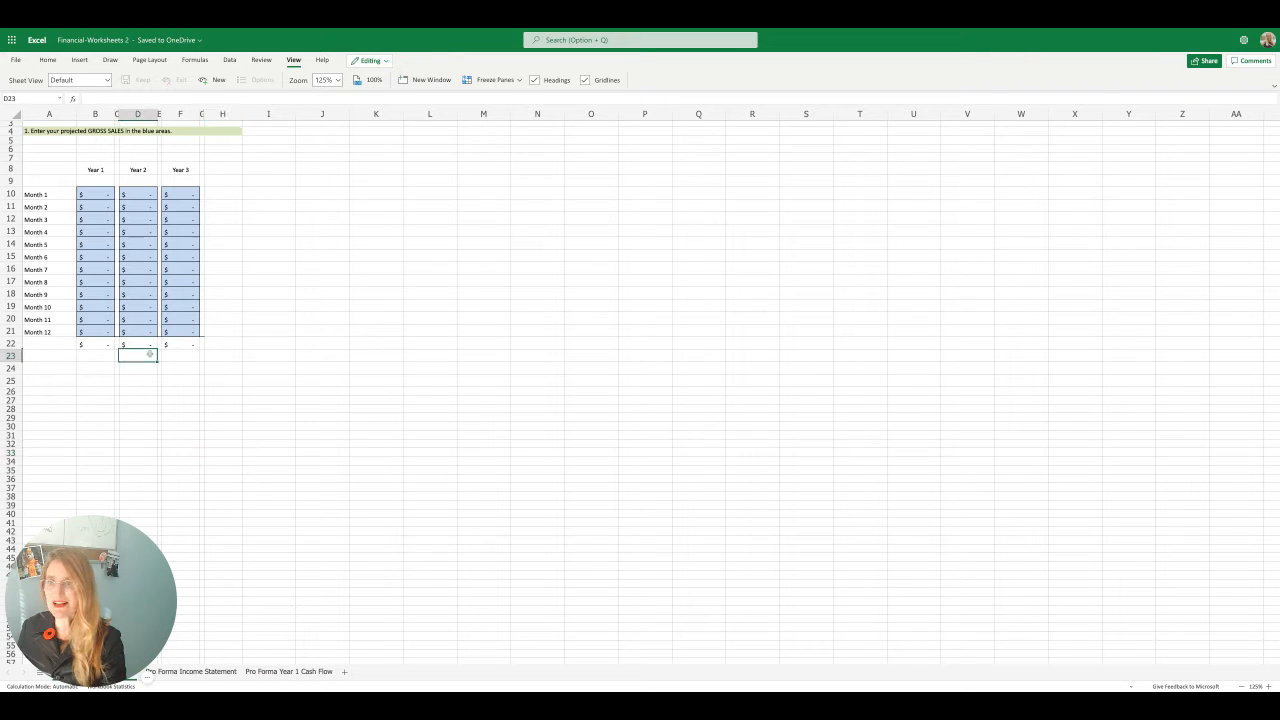
left_click(110, 230)
left_click(107, 193)
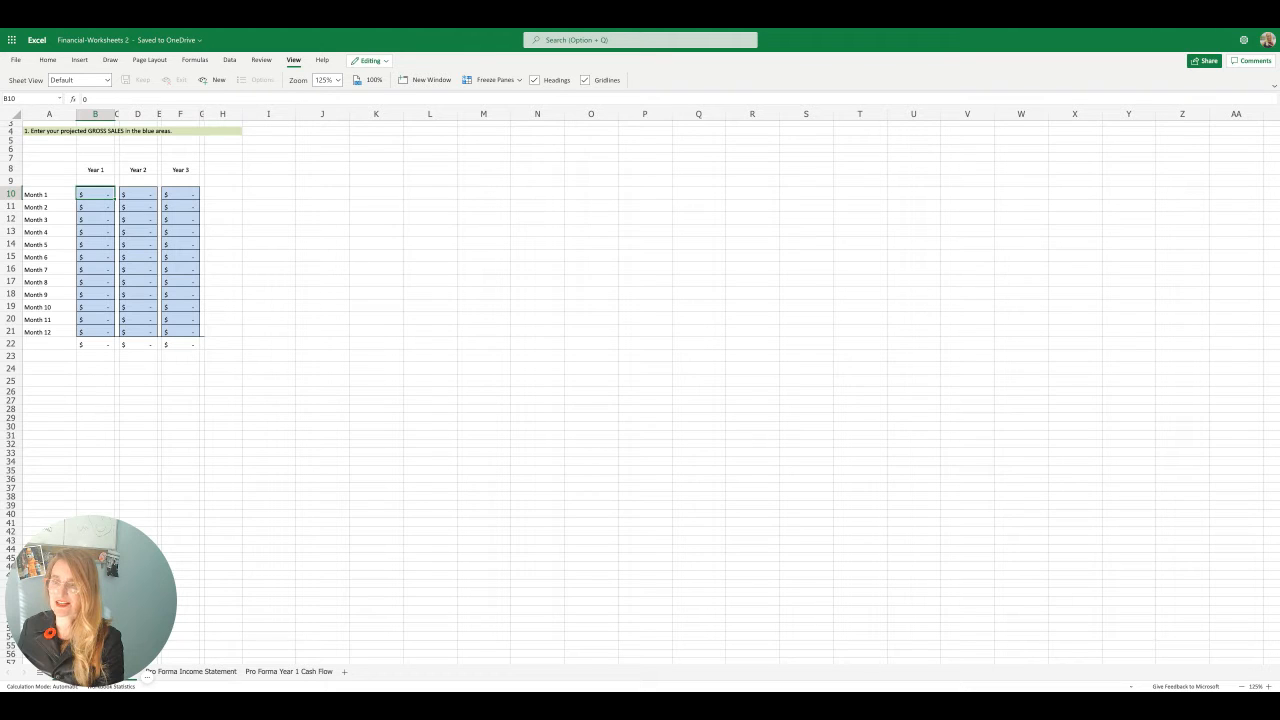
type("100000")
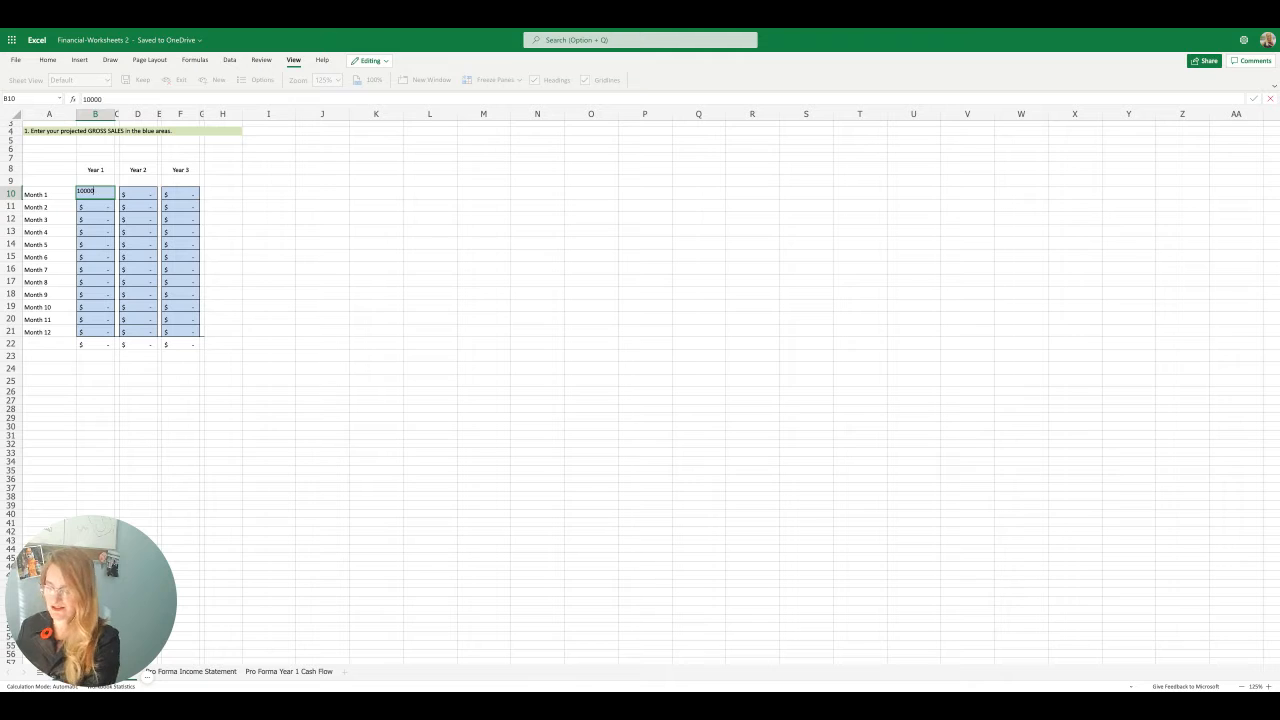
key("Return")
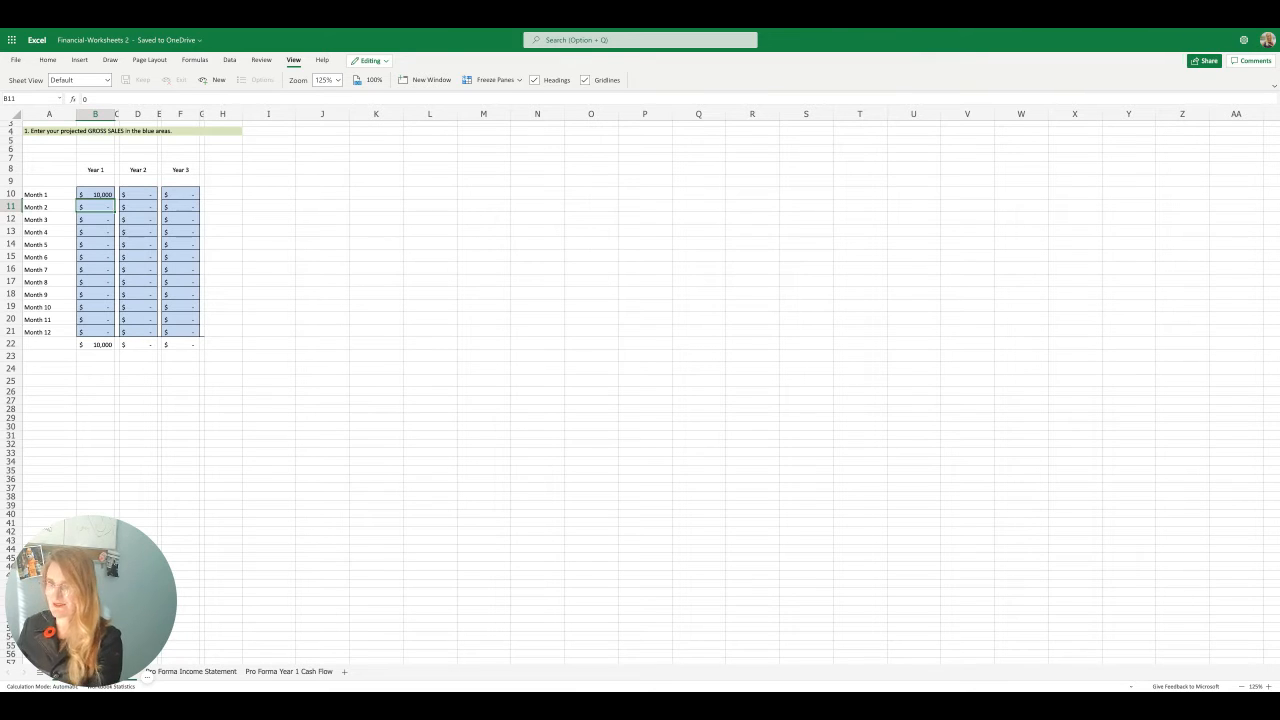
Calculate the Year 1 sales for Month 2 in B11 with the formula =B10*1.1.
type("=")
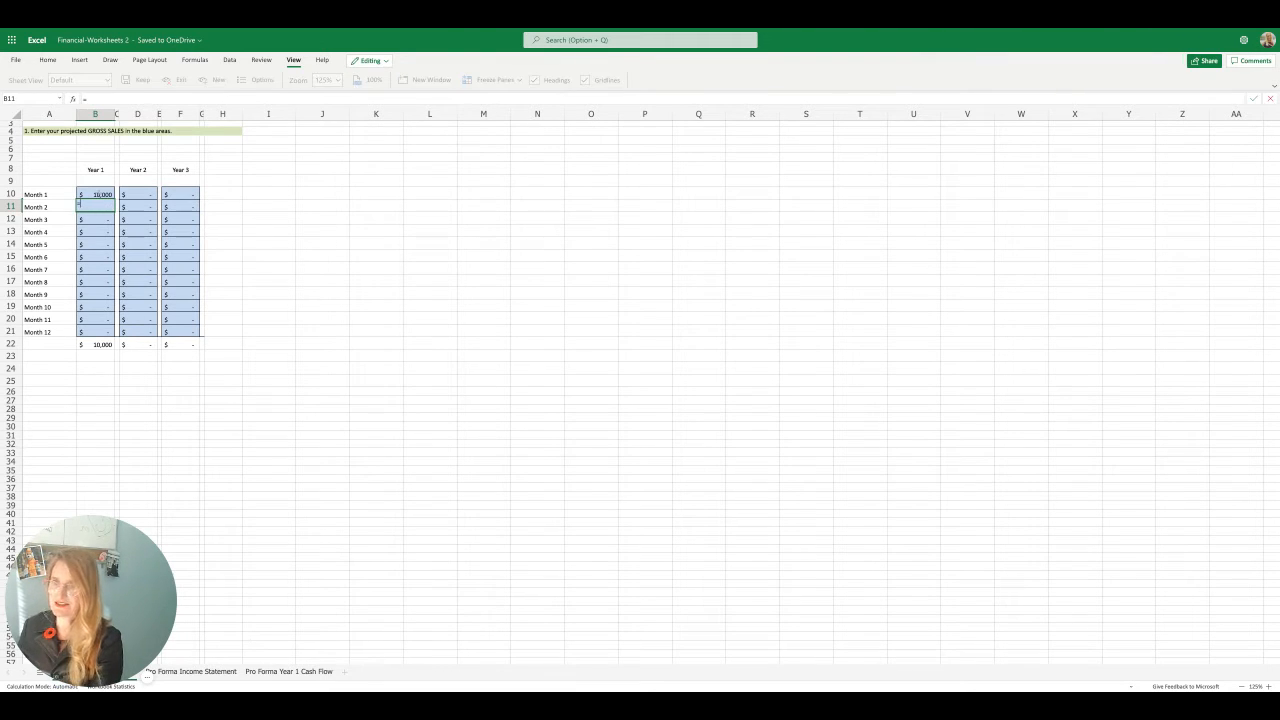
left_click(100, 194)
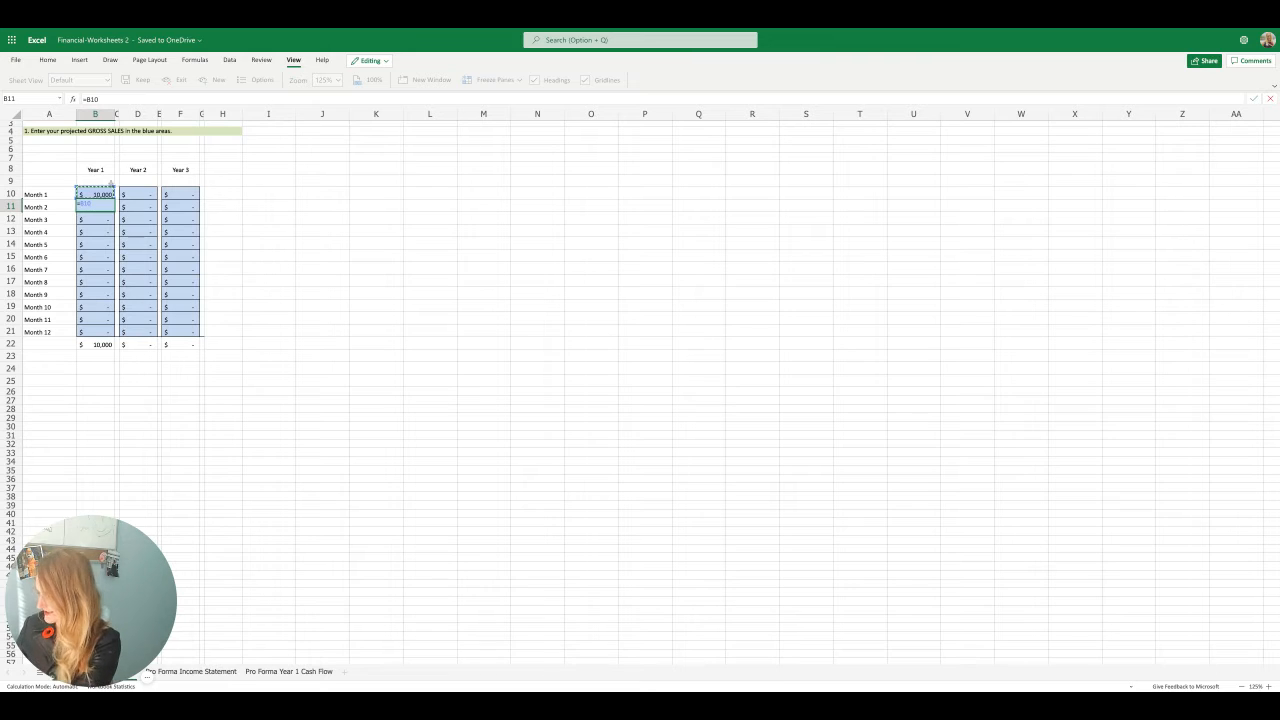
type("*")
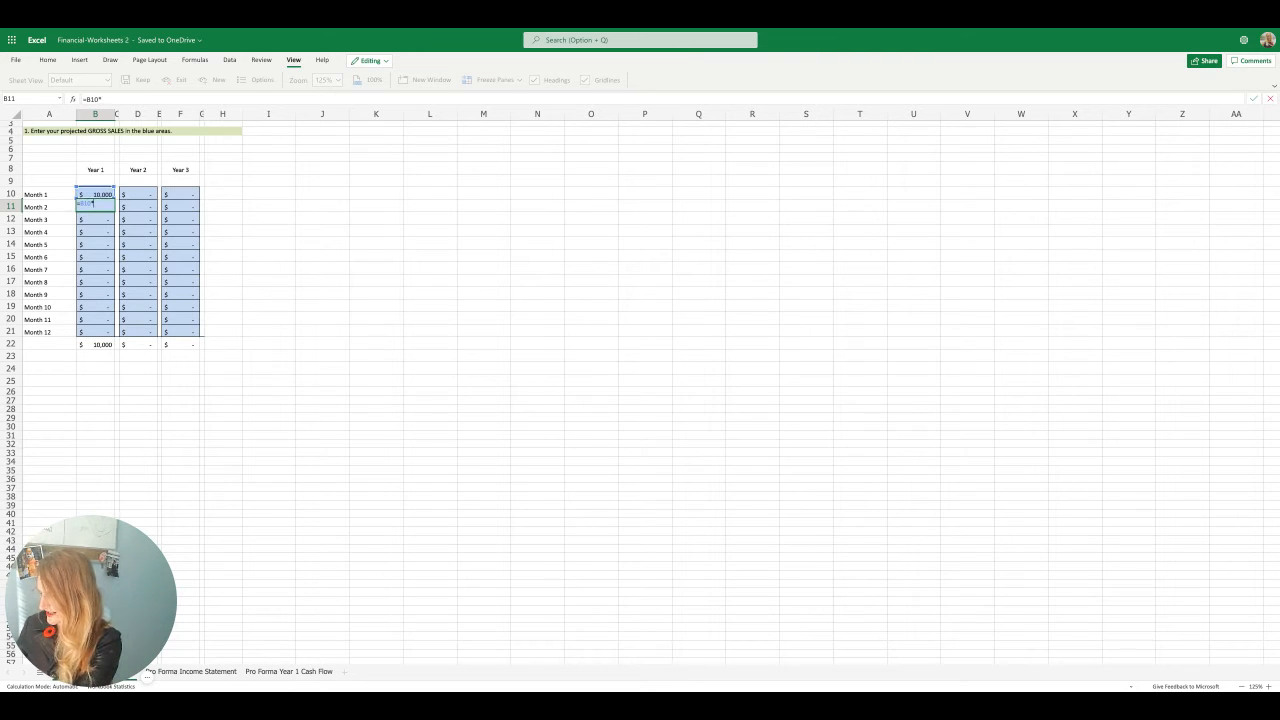
type("1.1")
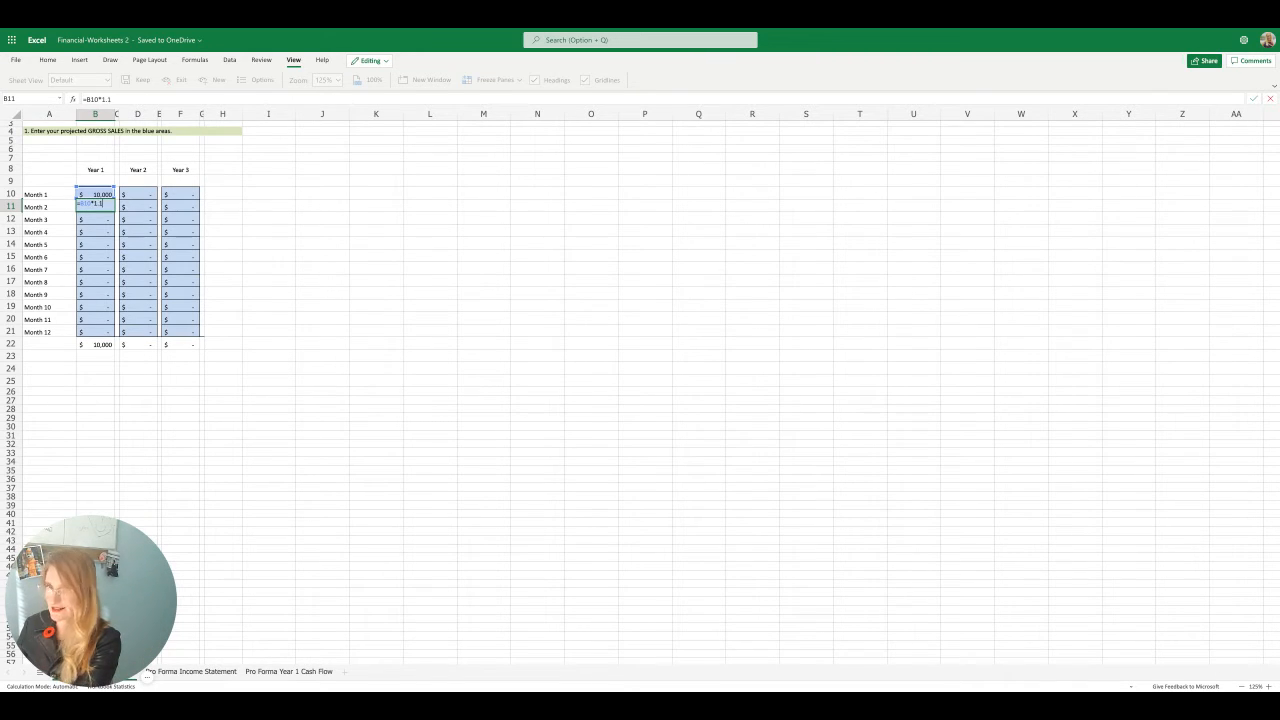
key("Return")
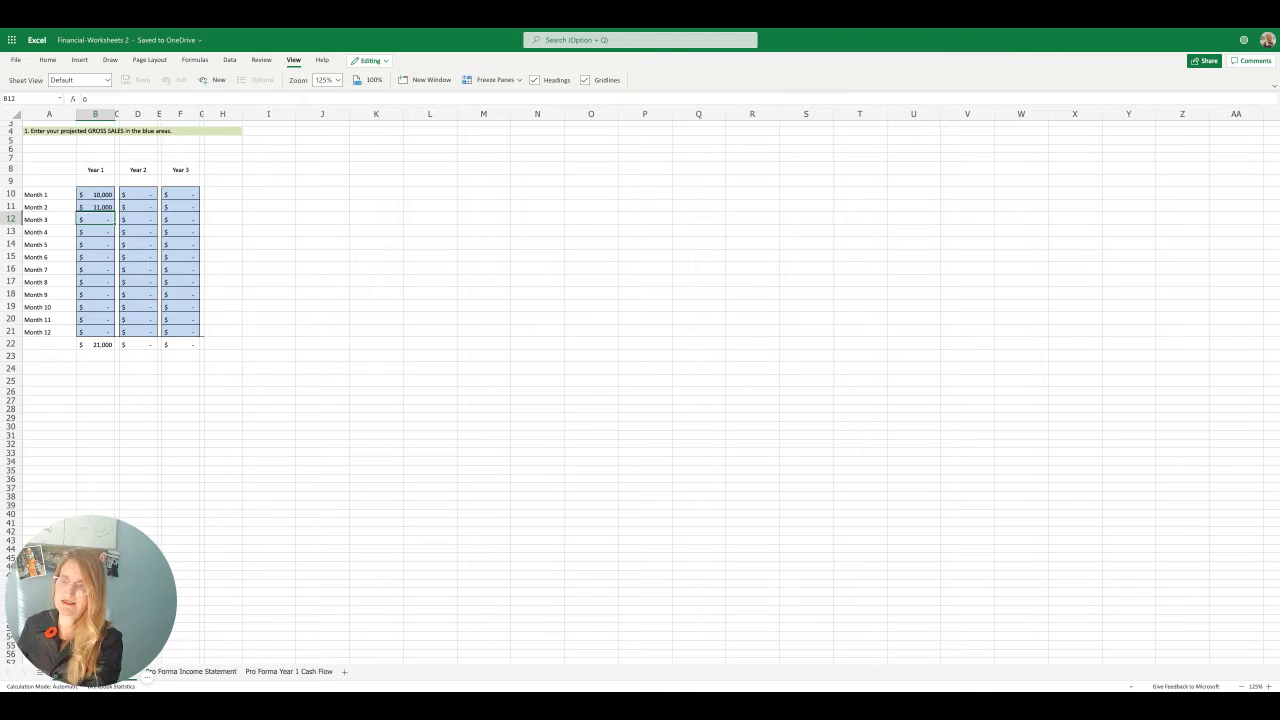
Copy the Month 2 growth formula into the Year 1 cells for Months 3 through 12.
left_click(96, 207)
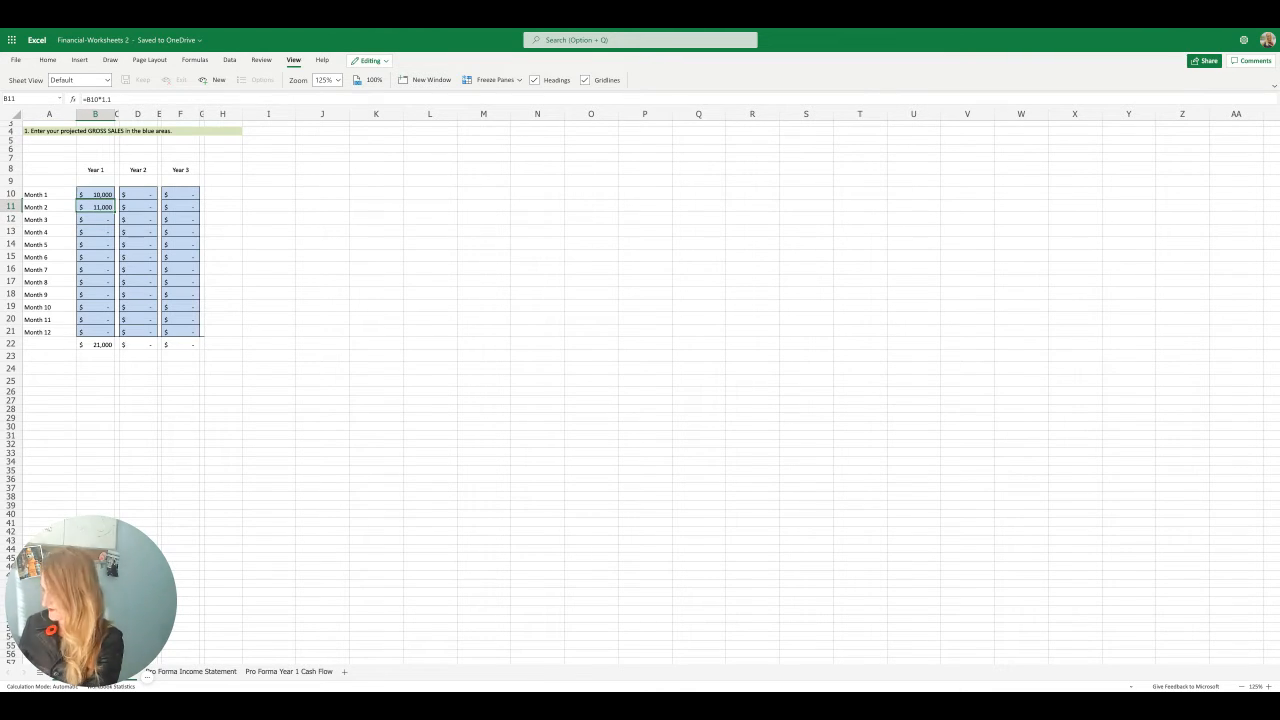
key("Down")
key("ctrl+v")
key("Down")
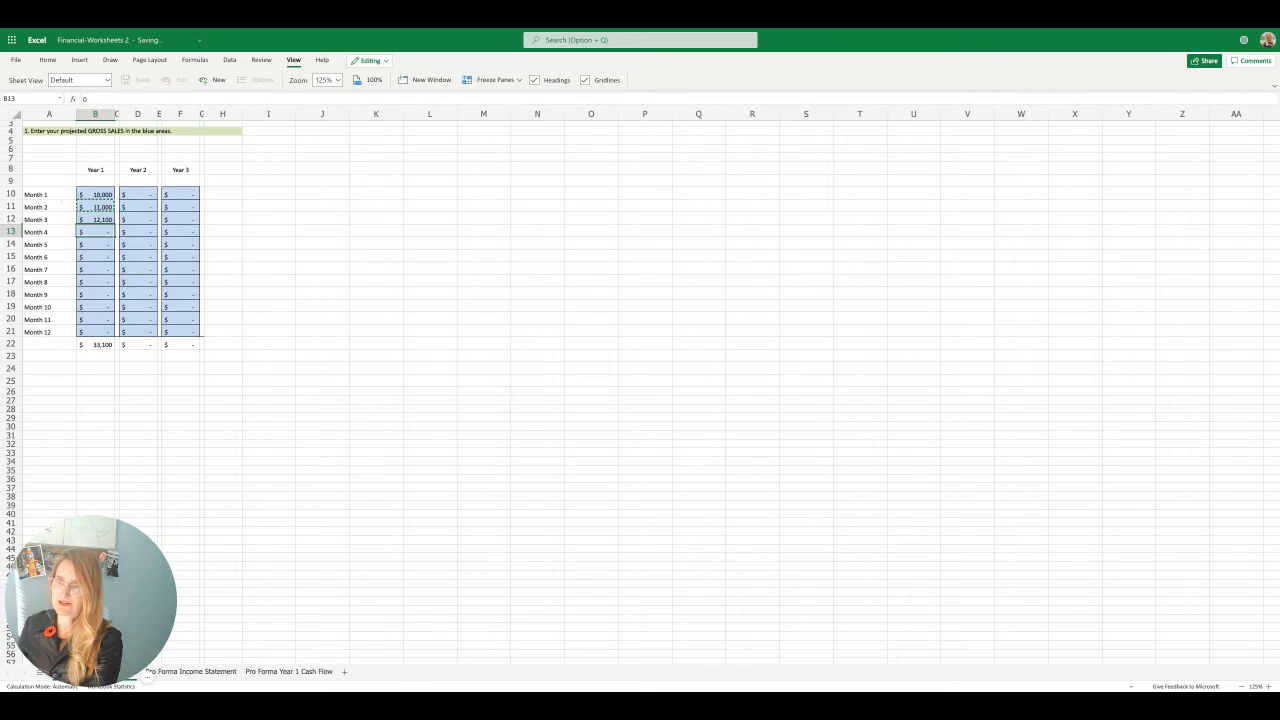
key("ctrl+v")
key("Down")
key("ctrl+v")
key("Down")
key("ctrl+v")
key("Down")
key("ctrl+v")
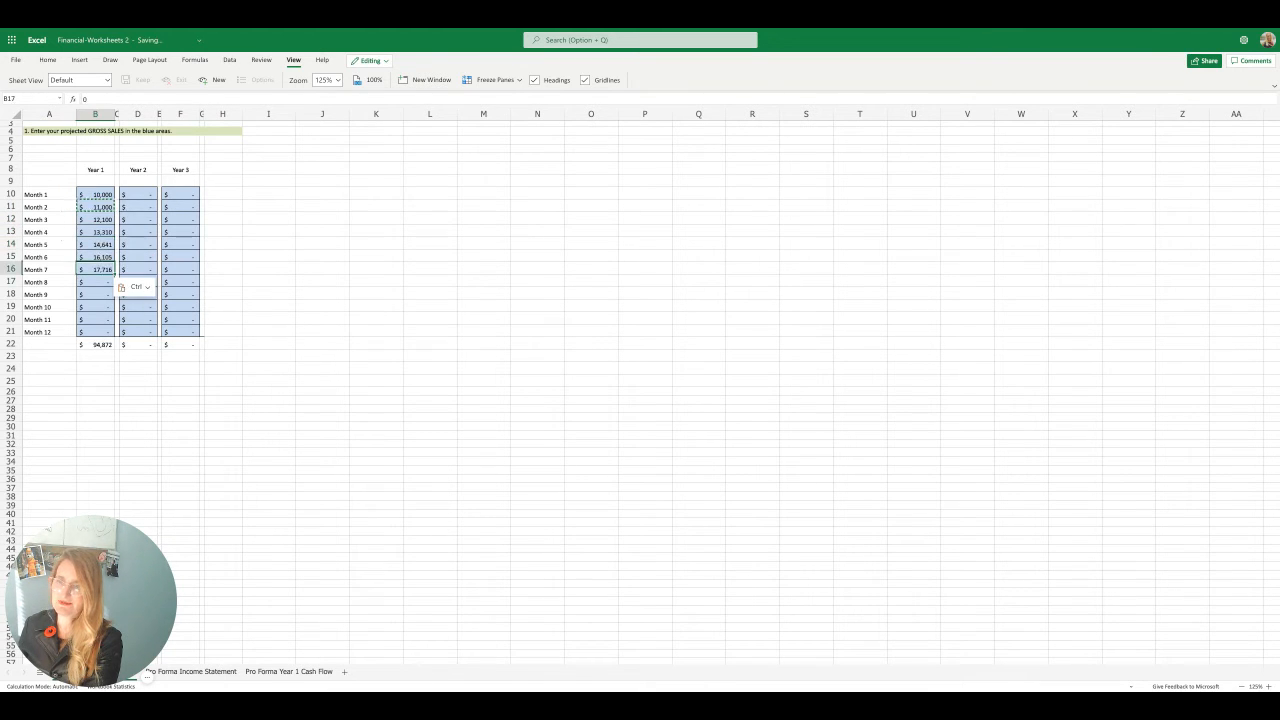
key("Down")
key("ctrl+v")
key("Down")
key("ctrl+v")
key("Down")
key("ctrl+v")
key("Down")
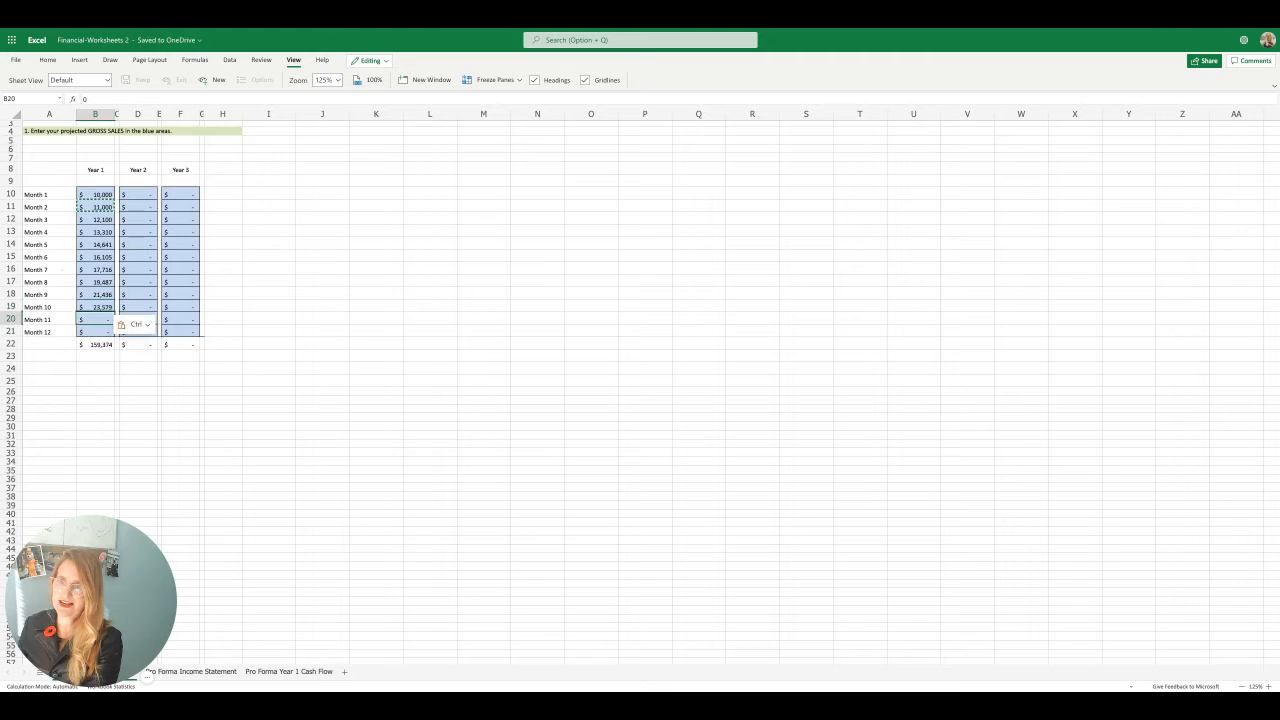
key("ctrl+v")
key("Down")
key("ctrl+v")
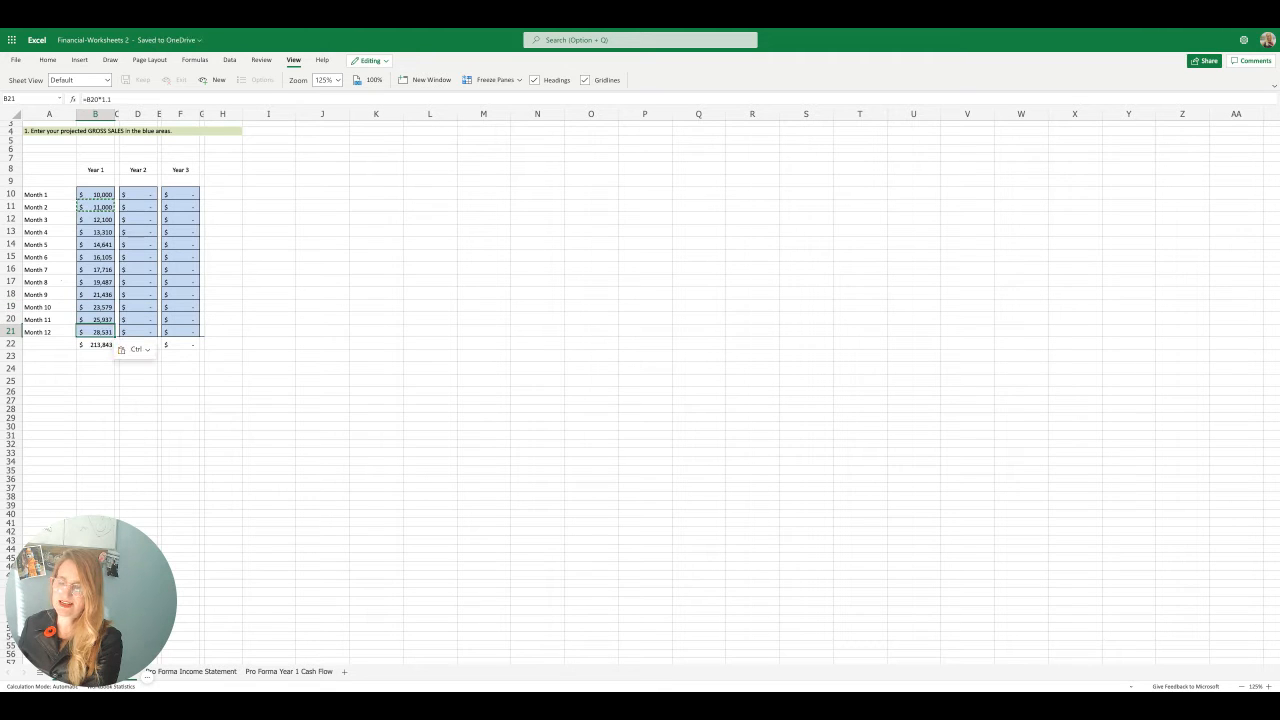
key("Down")
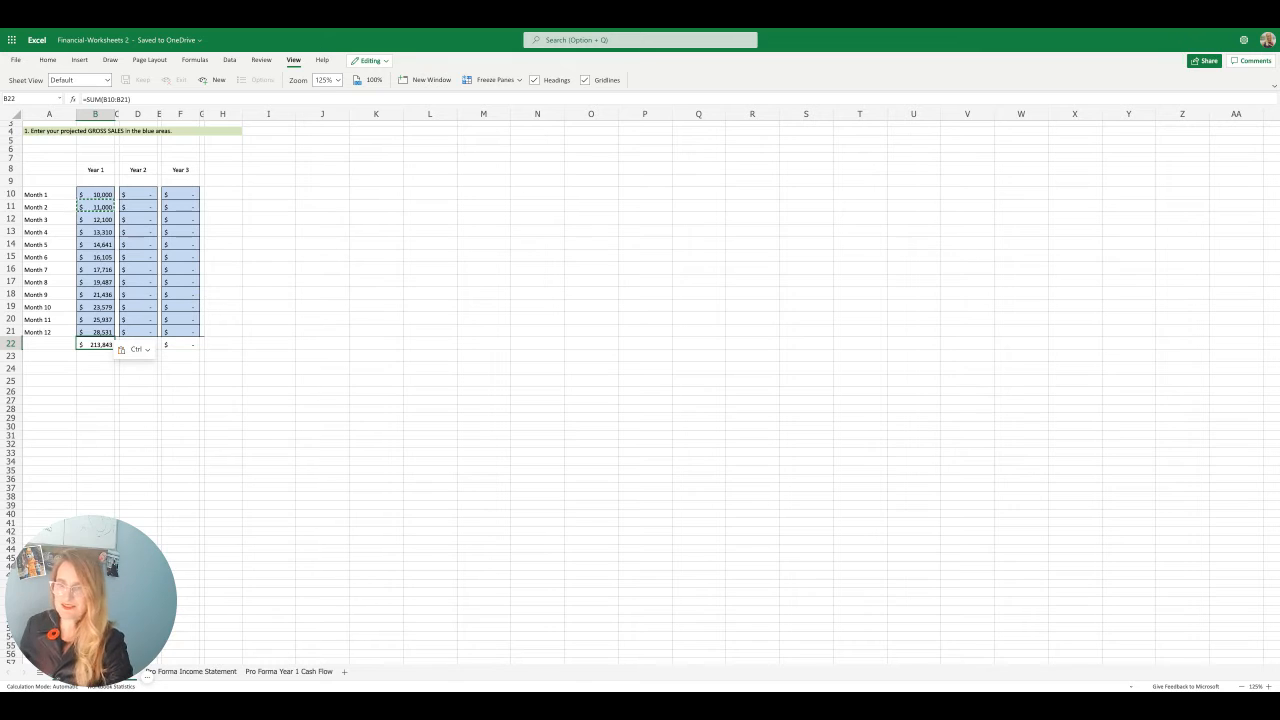
On the Pro Forma Income Statement sheet, check the Year 1 cost of goods sold formula and percentage, and set Year 1 Advertising to 17000.
left_click(290, 485)
left_click(210, 678)
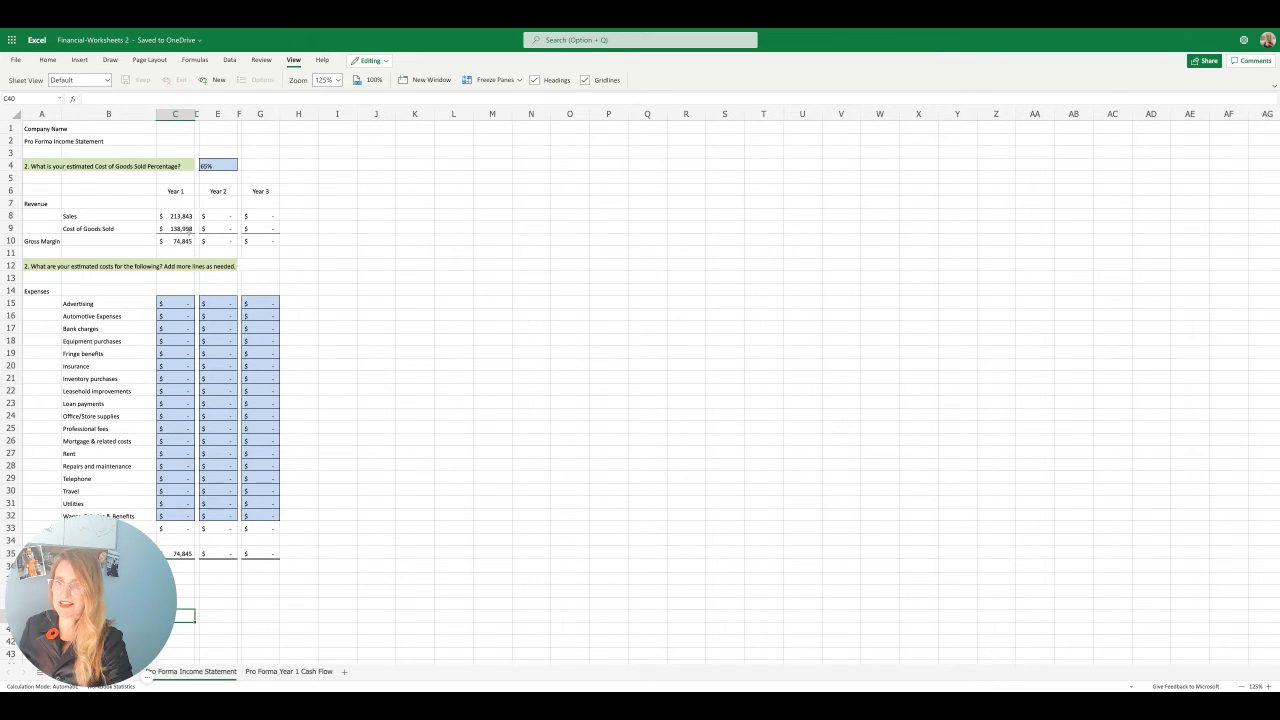
left_click(189, 229)
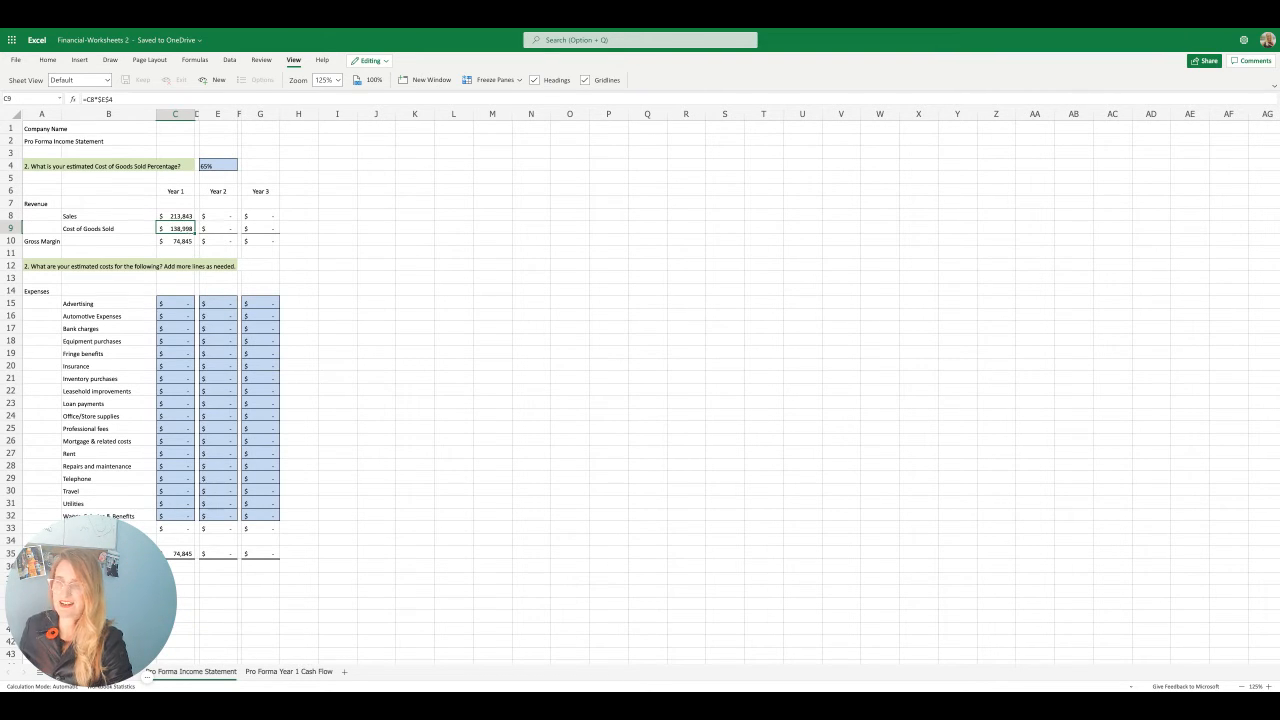
left_click(225, 168)
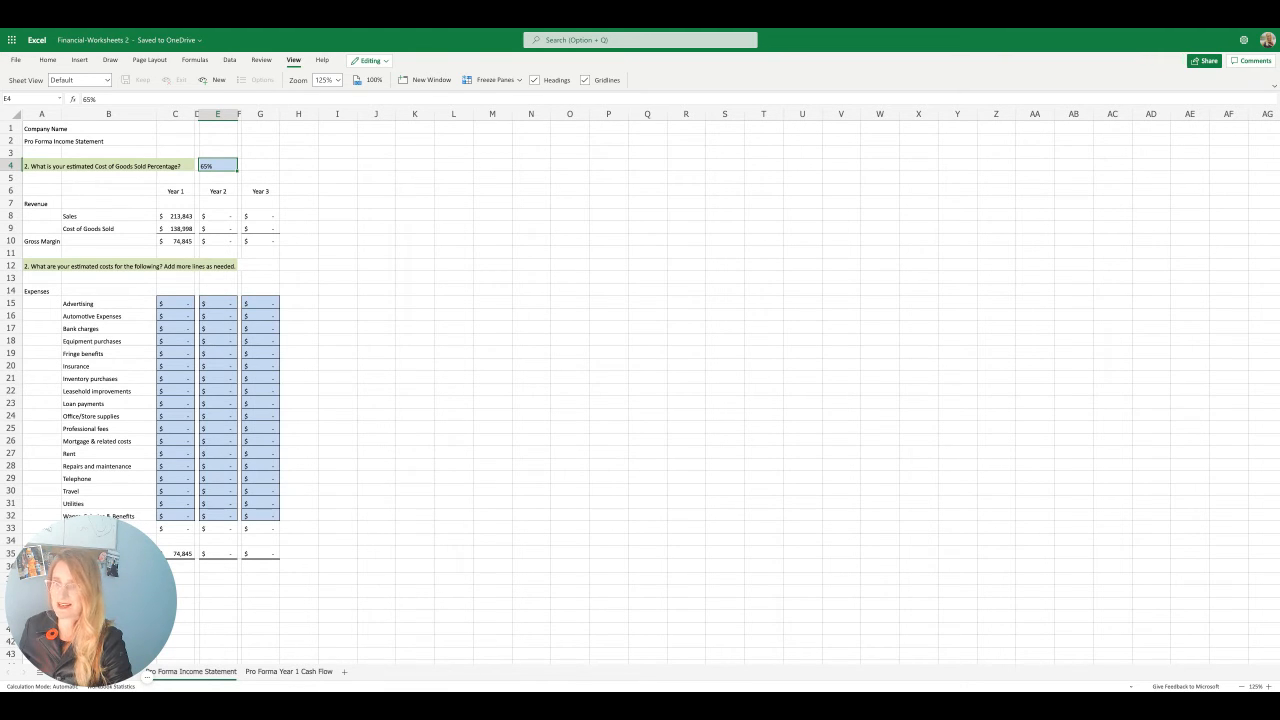
left_click(226, 313)
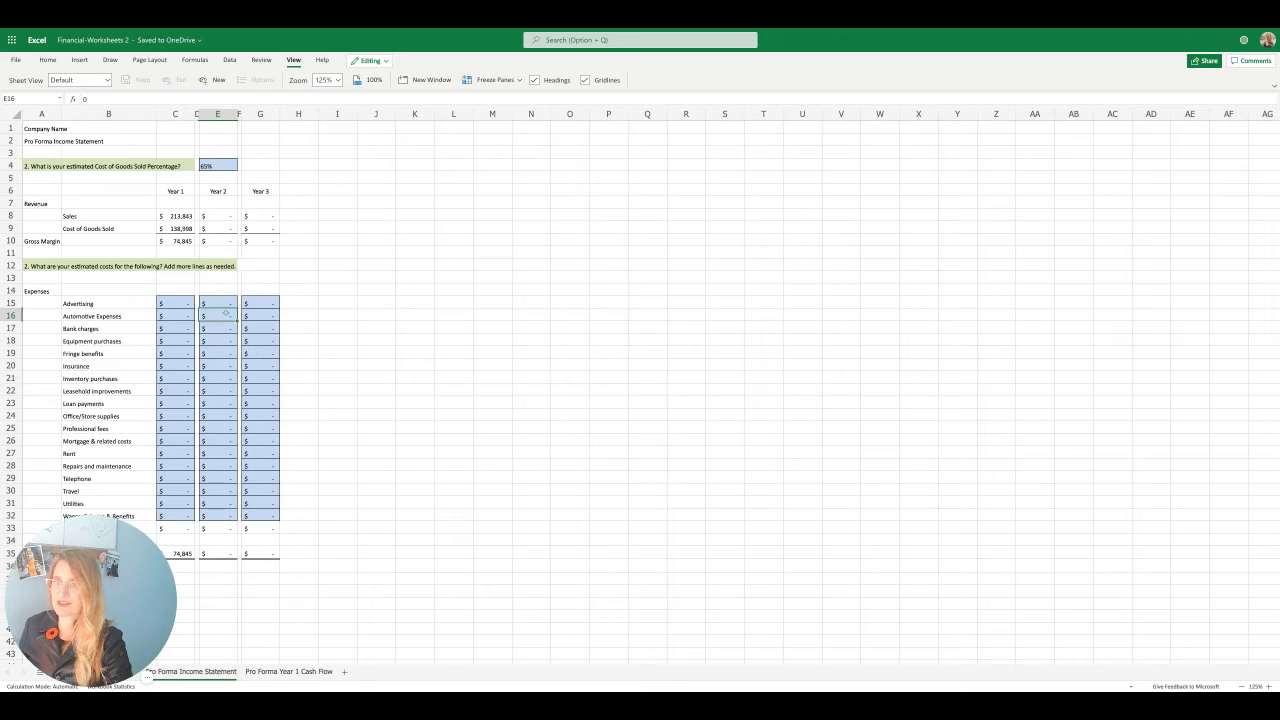
left_click(184, 313)
left_click(182, 302)
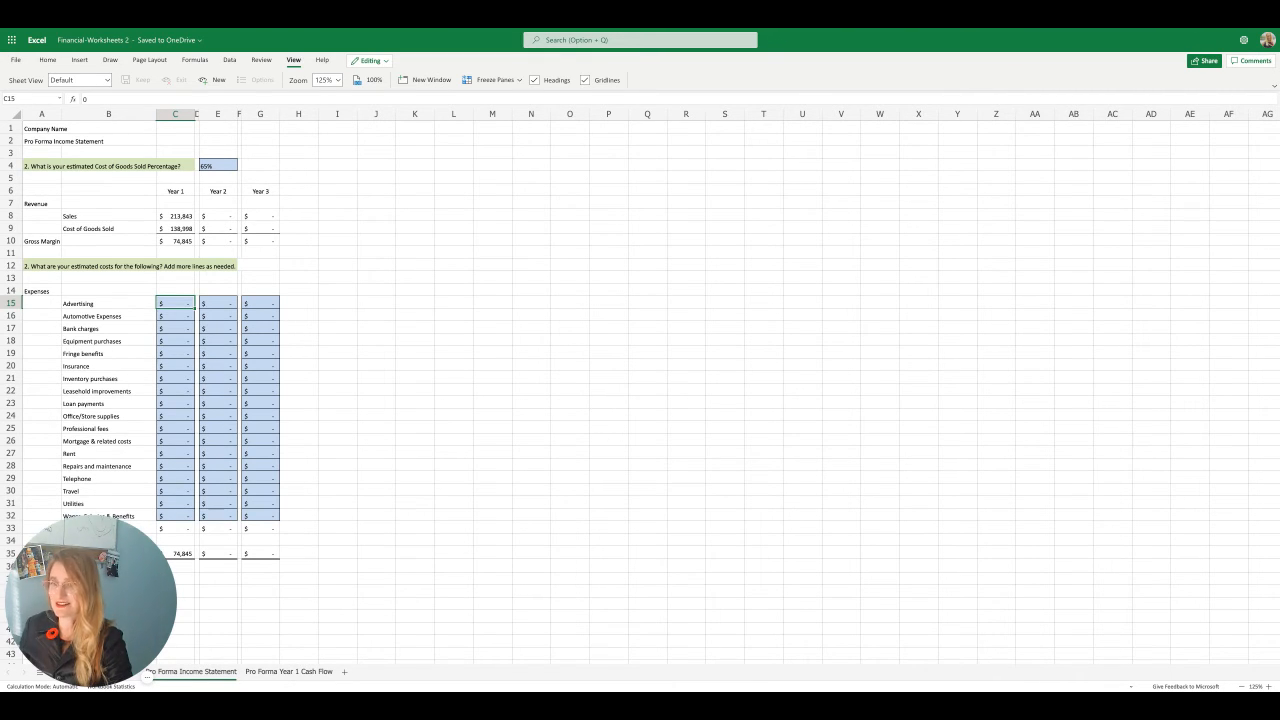
type("17000")
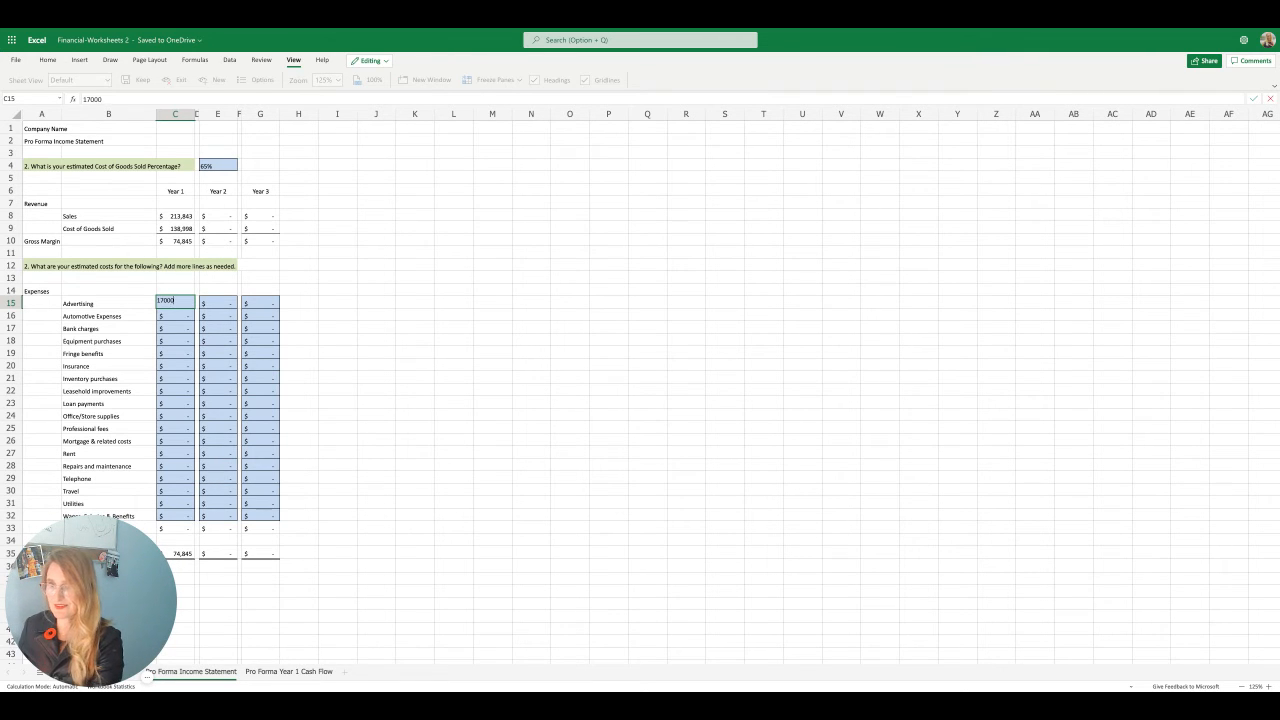
key("Return")
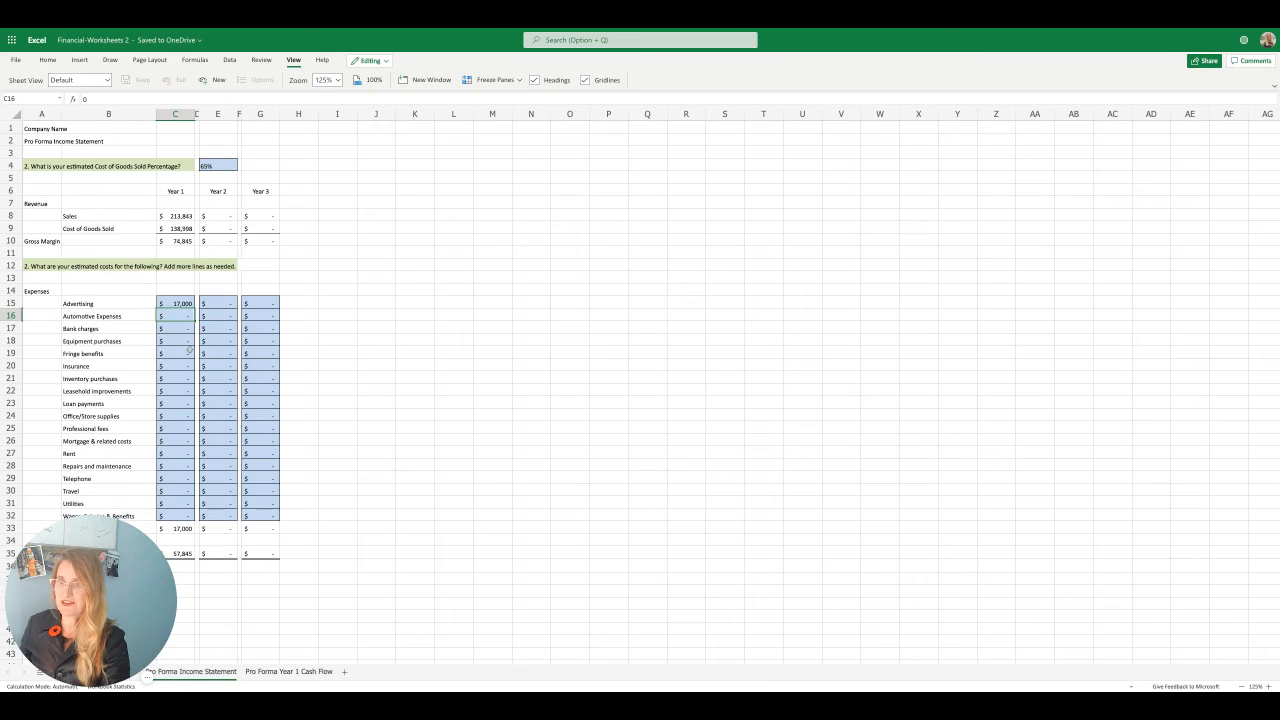
Review the expense lines, net income and the assumptions notes area of the income statement.
scroll(189, 349, "down", 1)
scroll(189, 349, "down", 2)
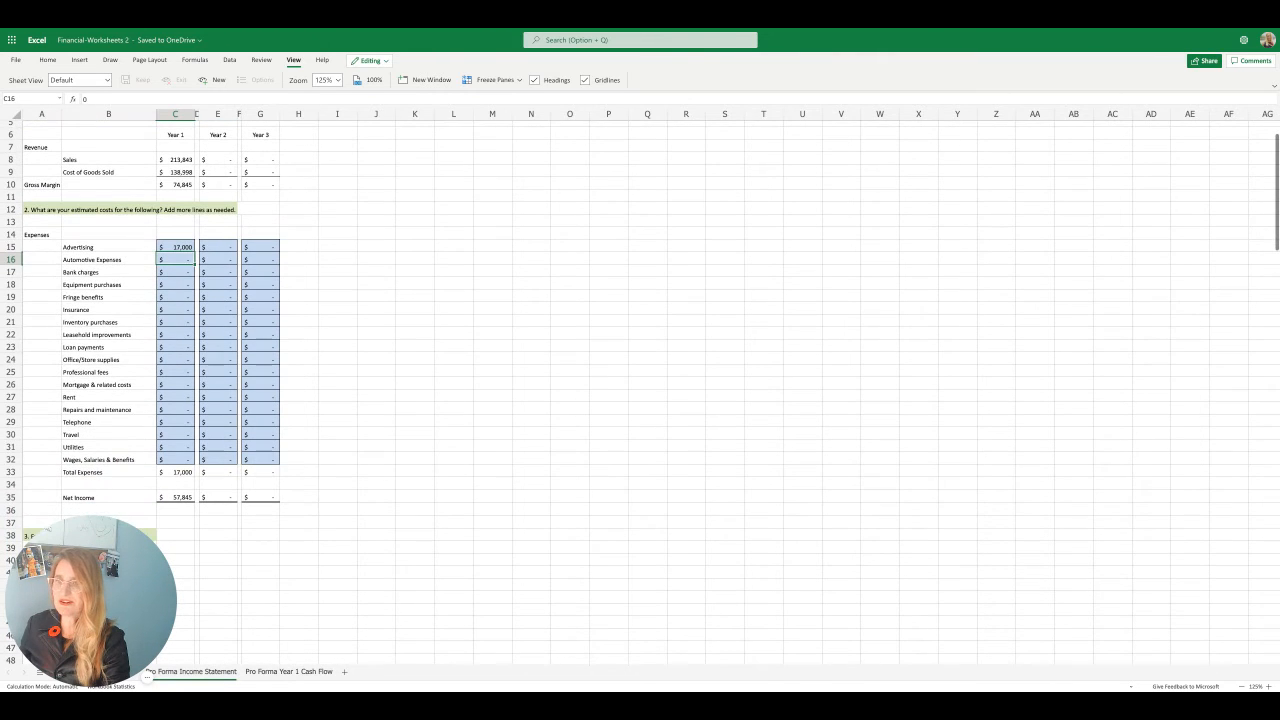
scroll(182, 383, "down", 4)
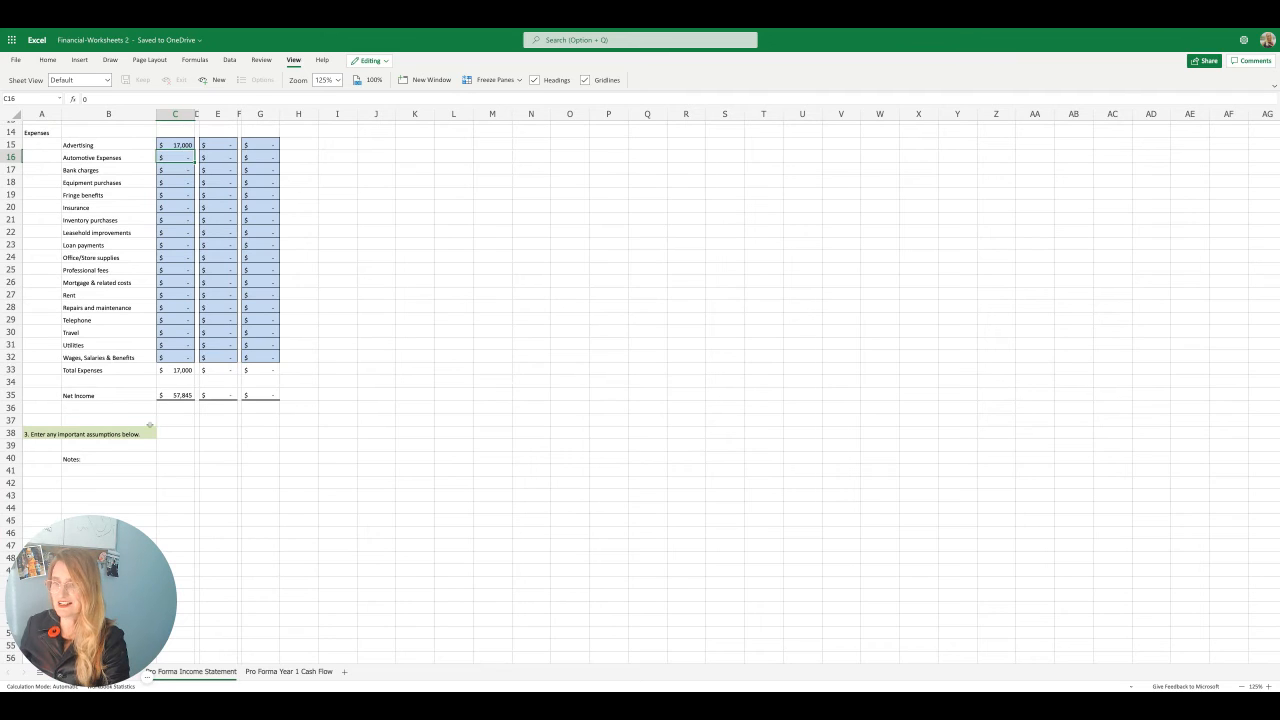
left_click(135, 460)
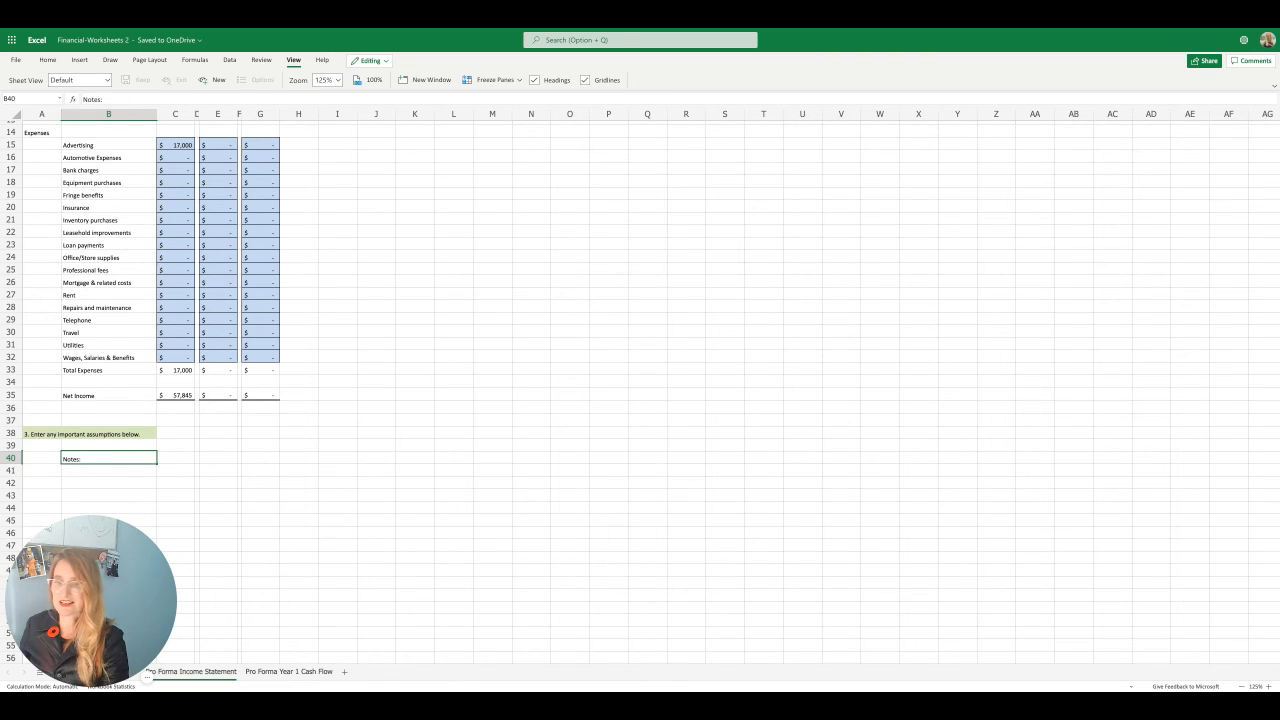
left_click(178, 480)
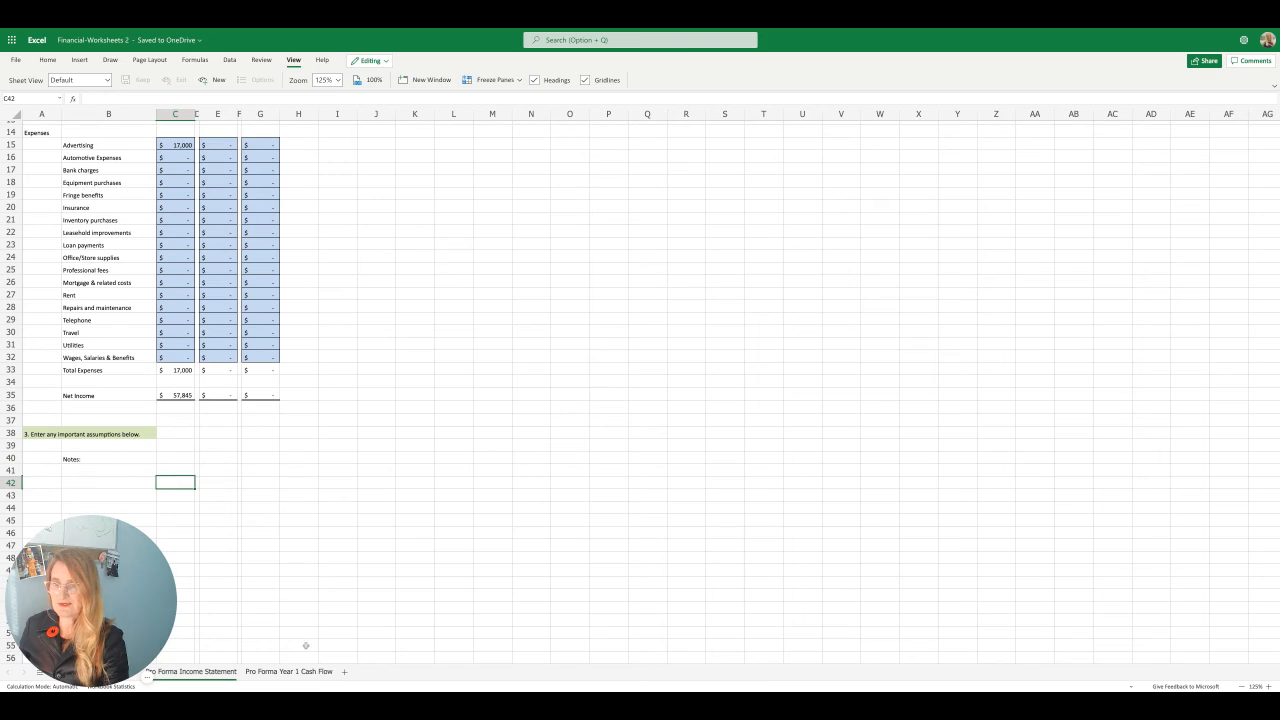
On the Pro Forma Year 1 Cash Flow sheet, examine the monthly Sales formulas and the Owner Investment and Grant rows.
left_click(288, 672)
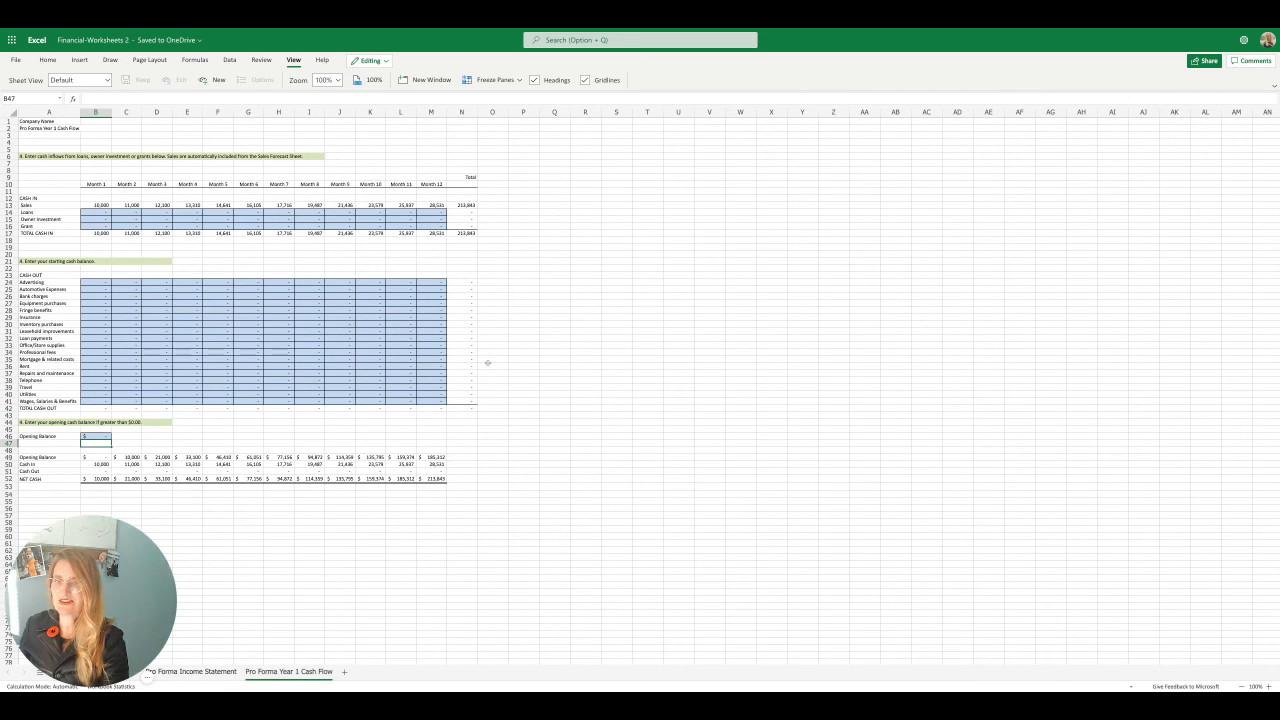
left_click(329, 212)
left_click(301, 204)
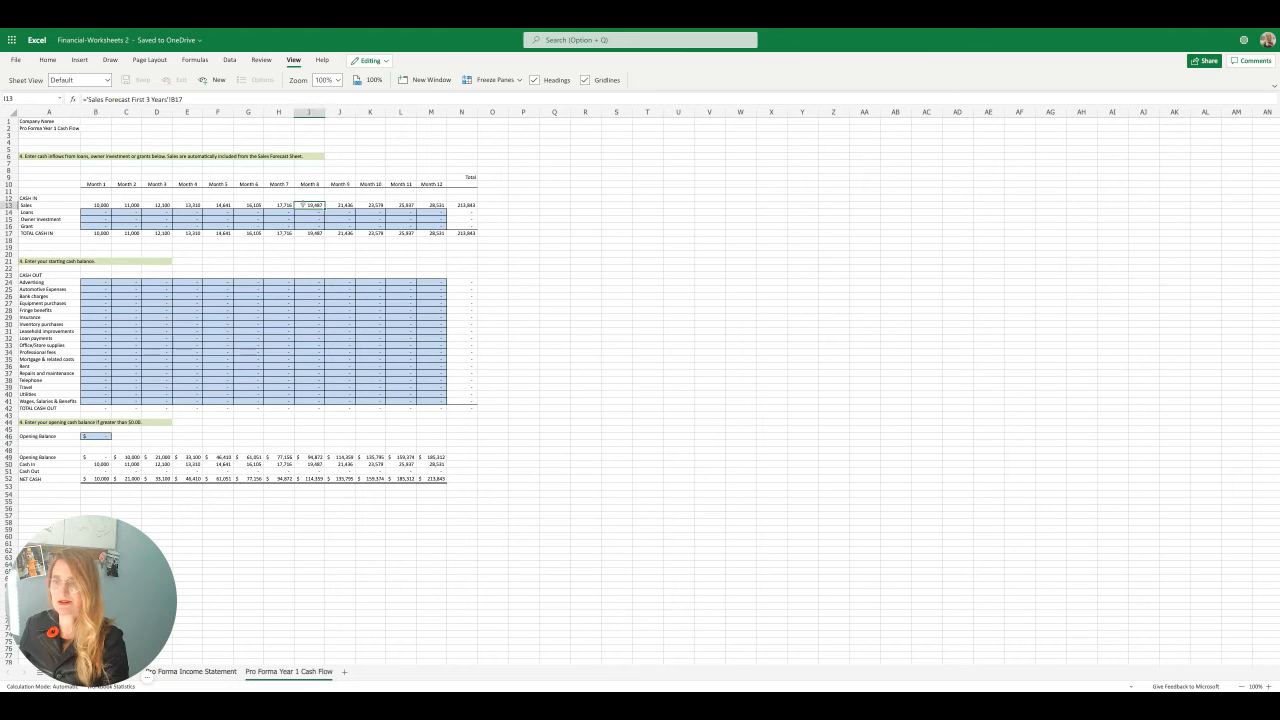
left_click(267, 205)
left_click(217, 205)
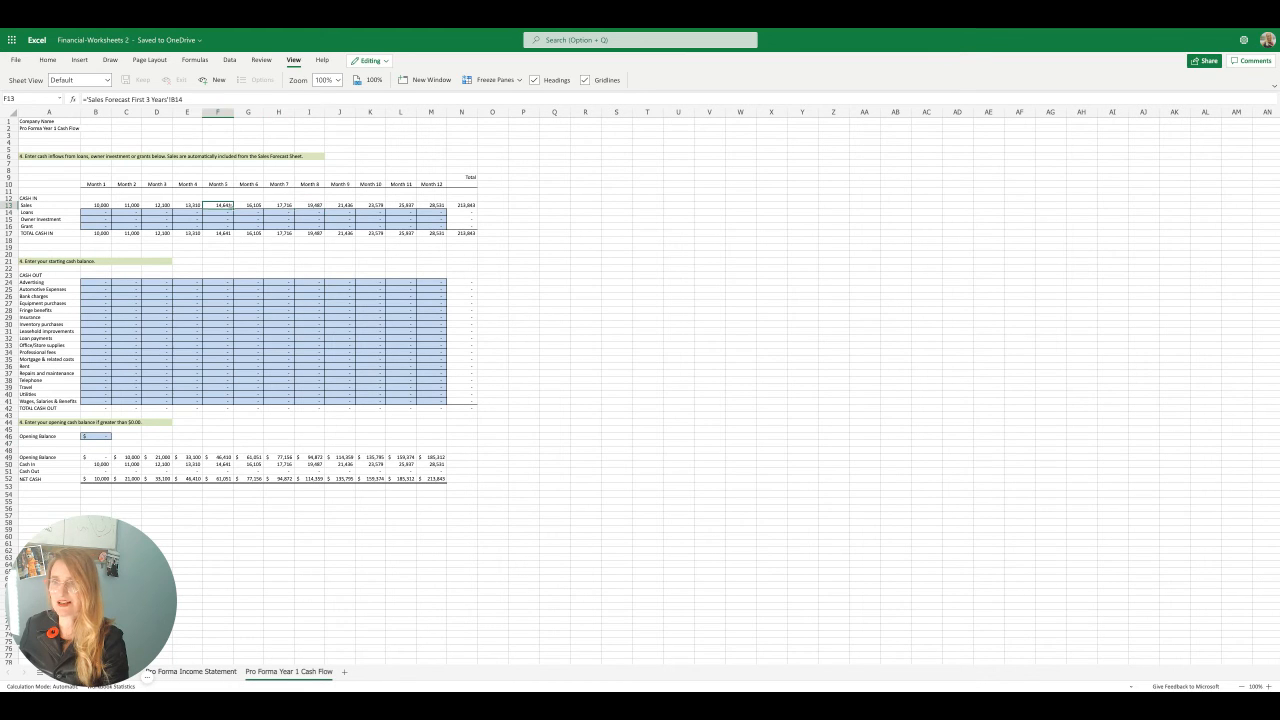
left_click(190, 205)
left_click(59, 219)
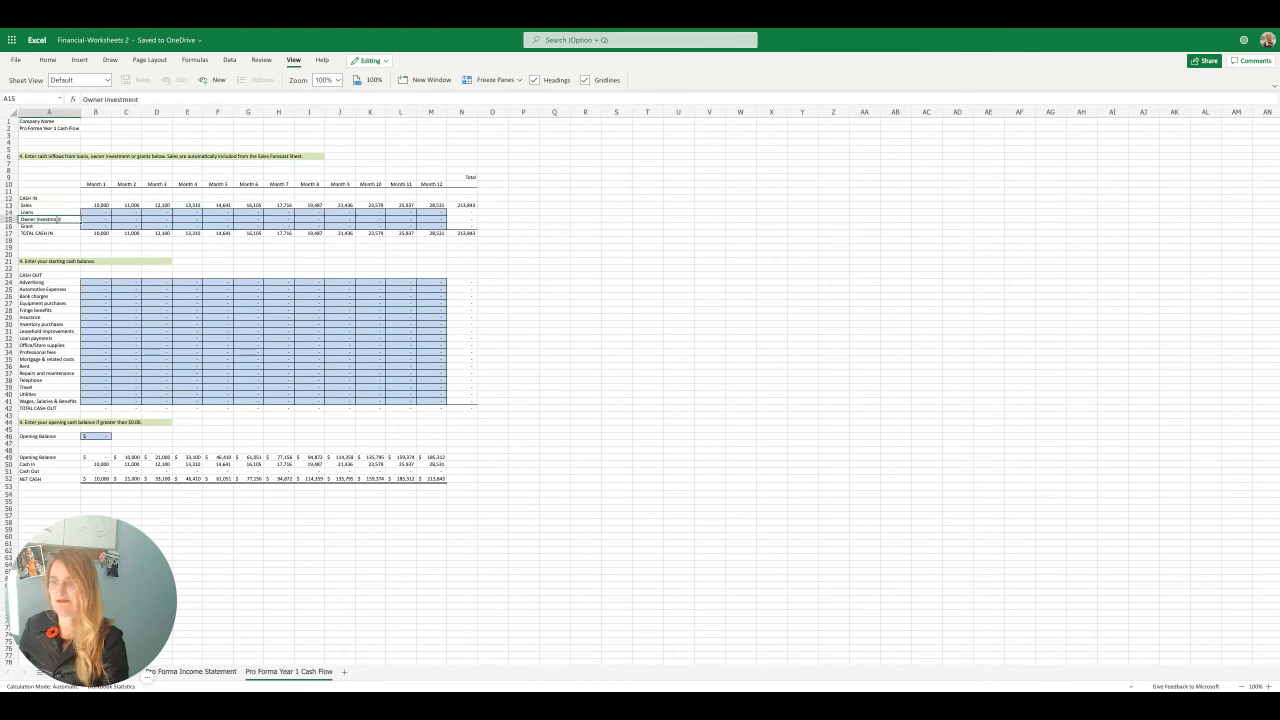
left_click(57, 226)
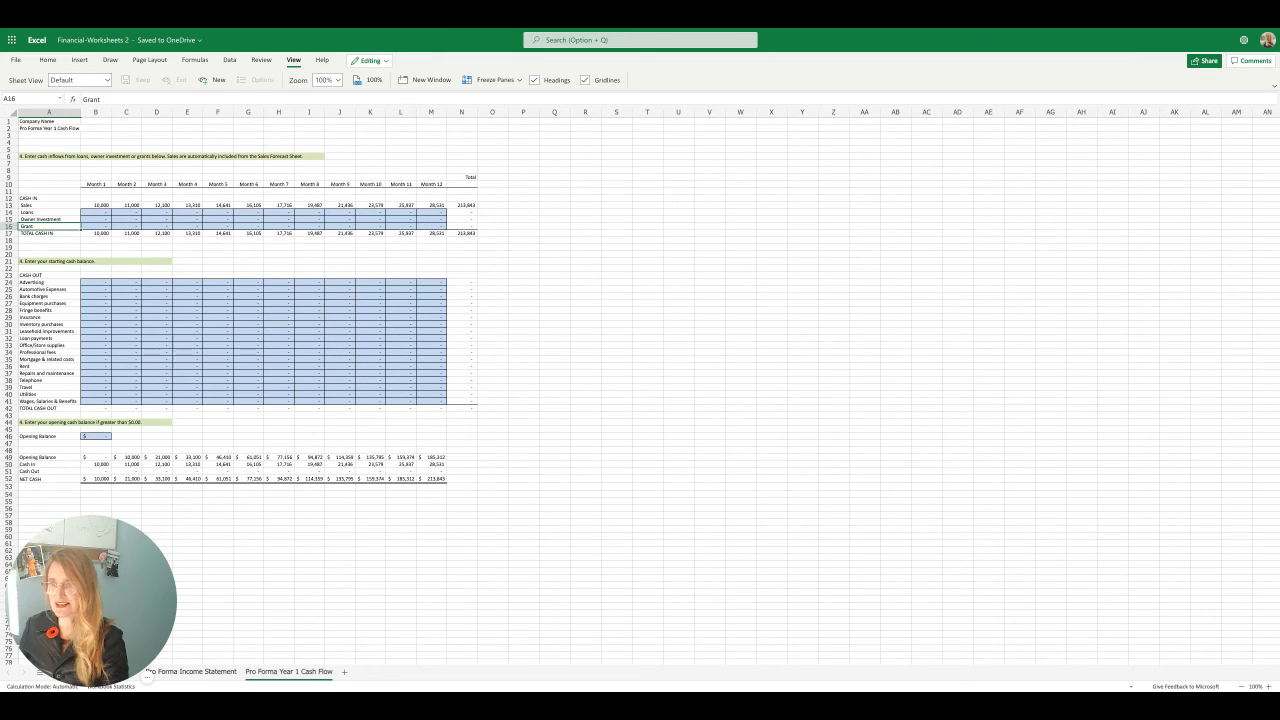
Enter 1000 as the Month 1 Advertising cash outflow in the cash flow sheet.
left_click(84, 283)
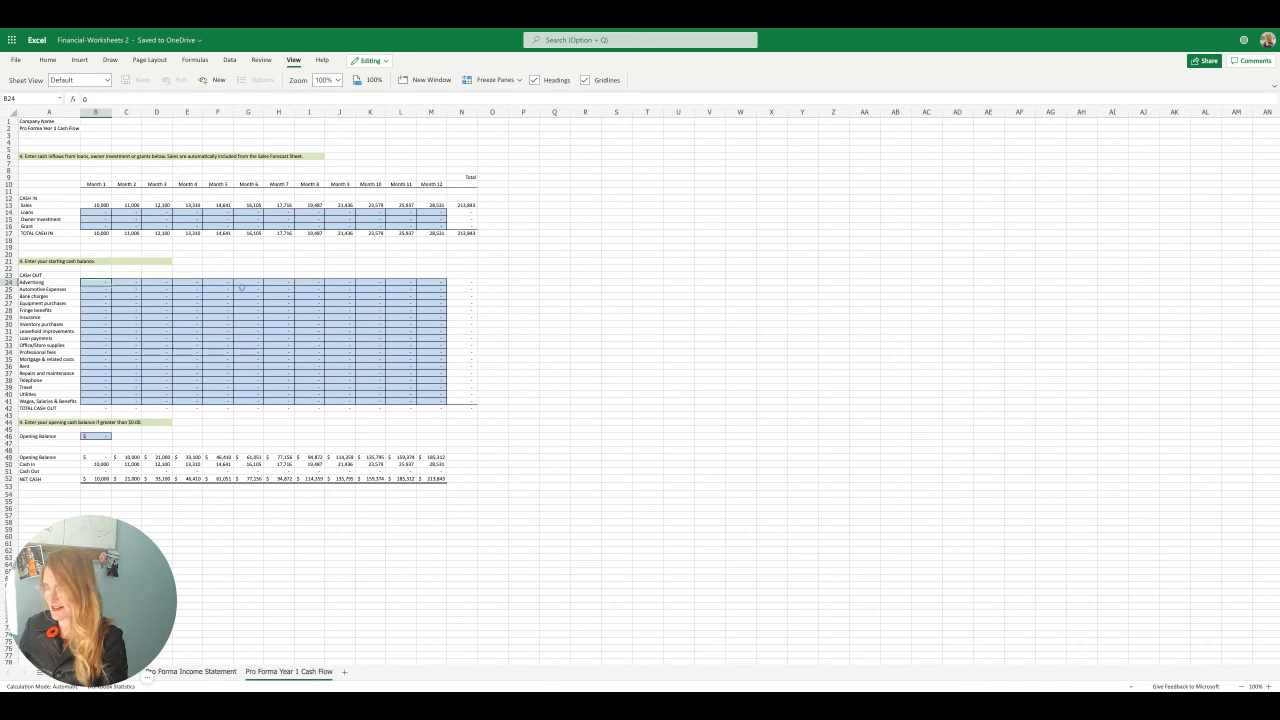
type("1000")
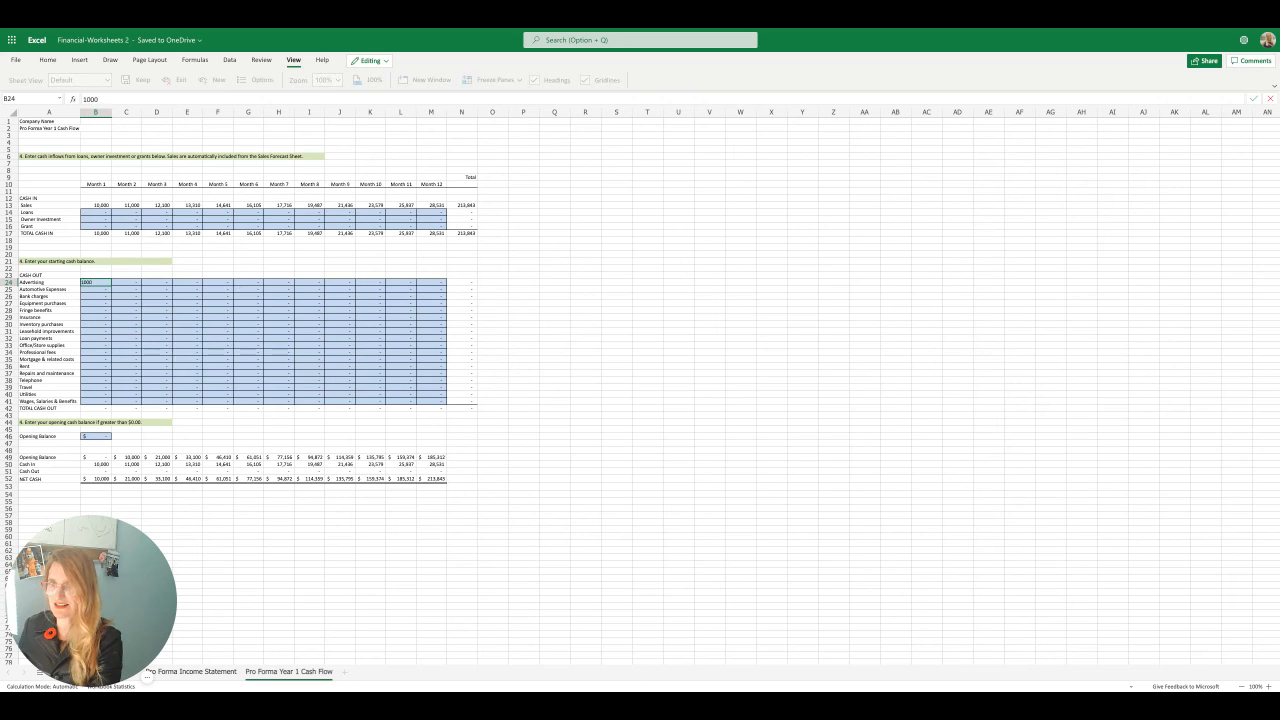
key("Return")
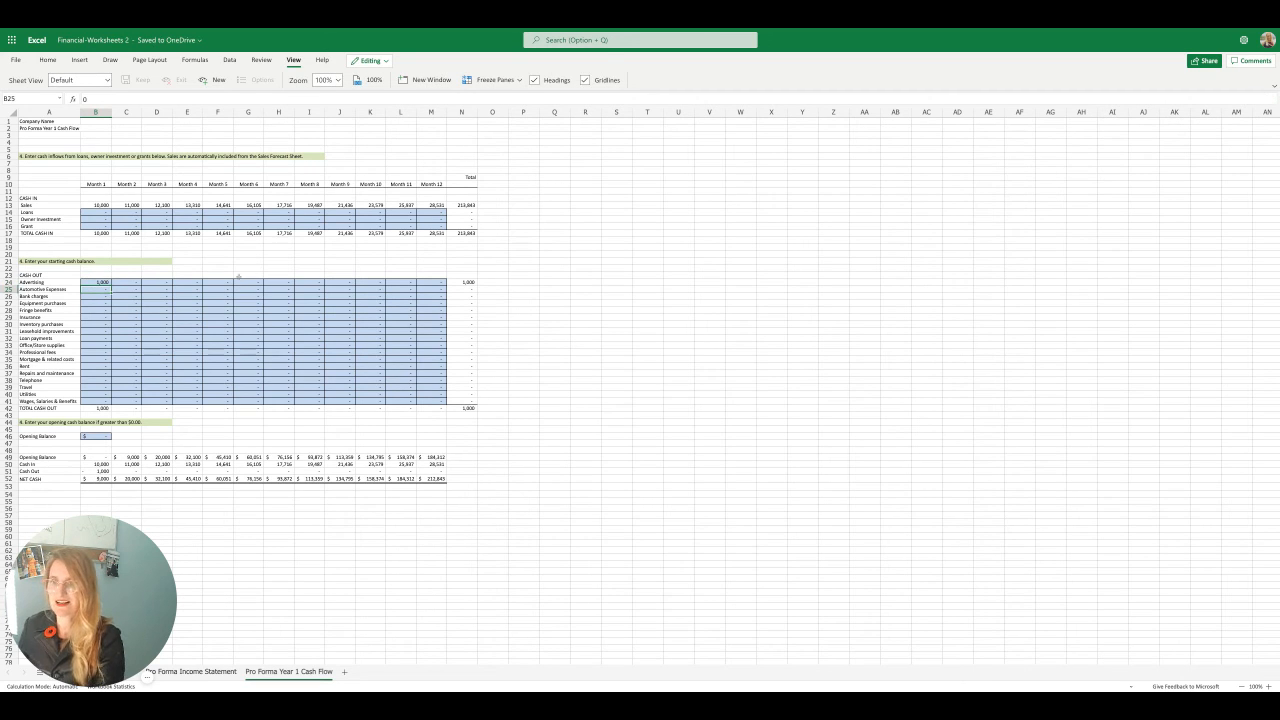
Copy the Month 1 Advertising cash outflow across Months 2 to 12.
left_click(108, 283)
left_click_drag(110, 285, 442, 285)
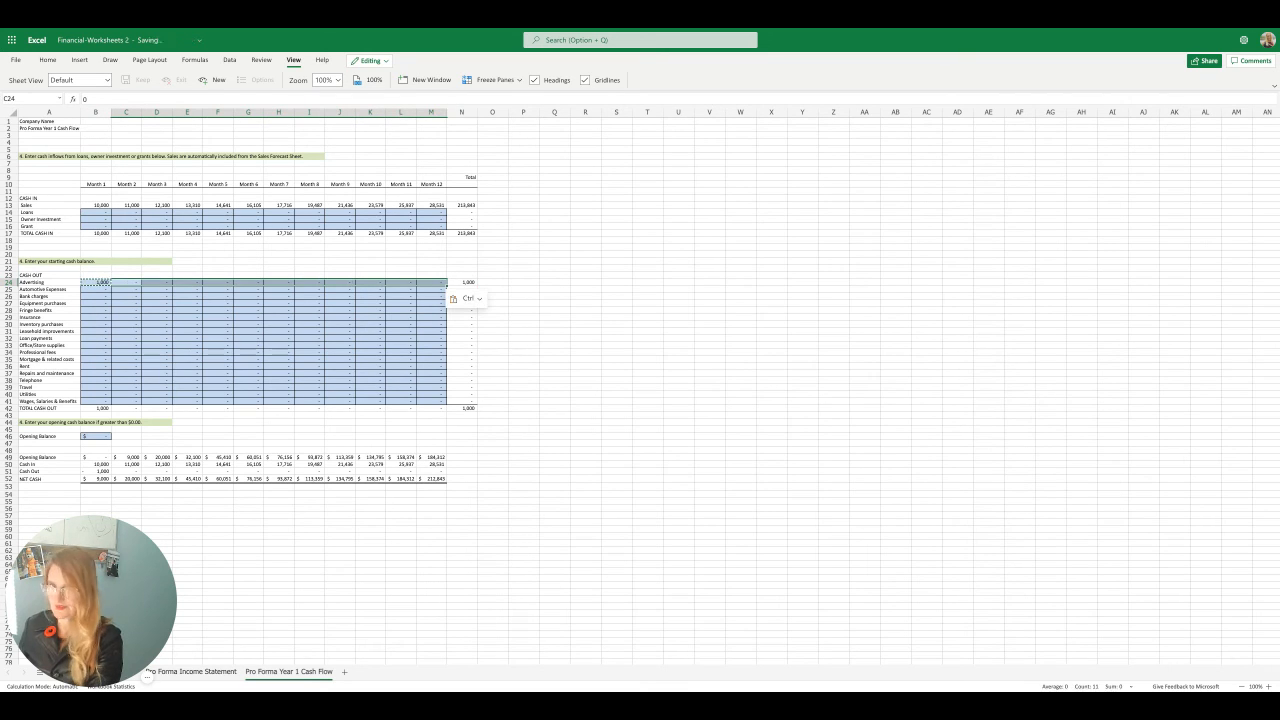
key("Up")
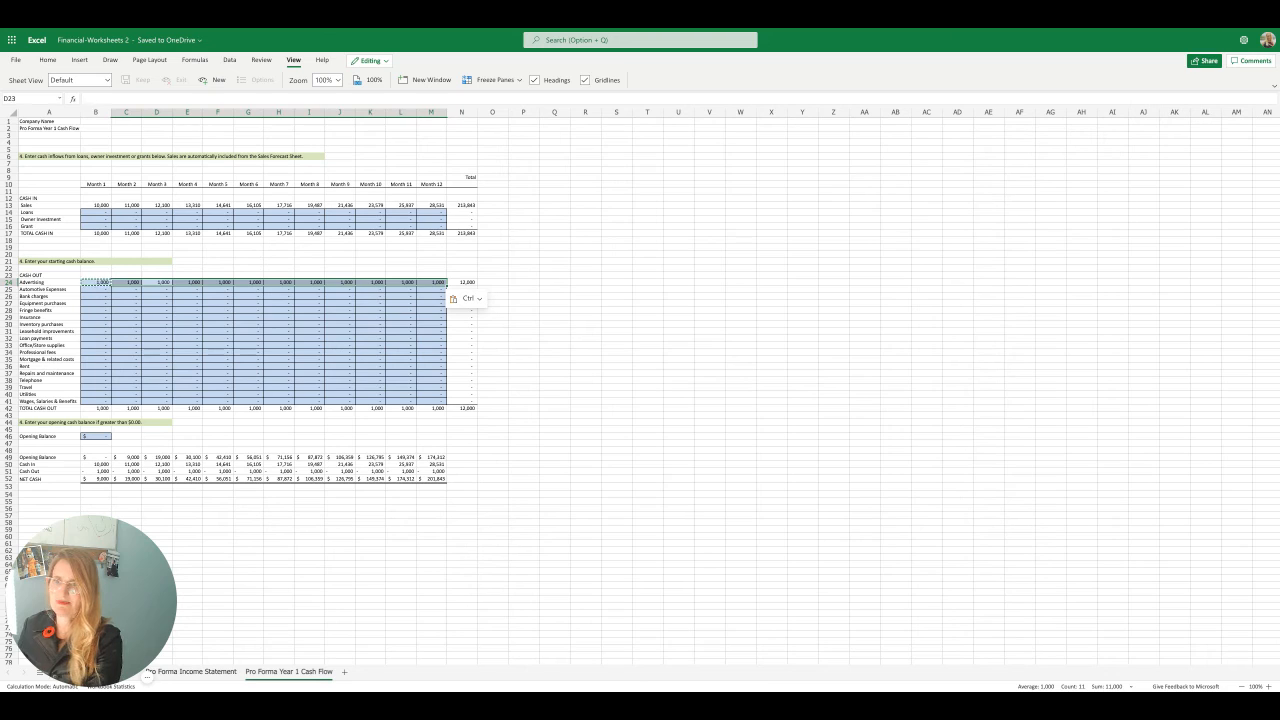
Set the Month 12 Advertising cash outflow to 6000.
key("Down")
key("Right")
key("Right")
key("Right")
key("Right")
key("Right")
key("Right")
key("Right")
key("Right")
key("Right")
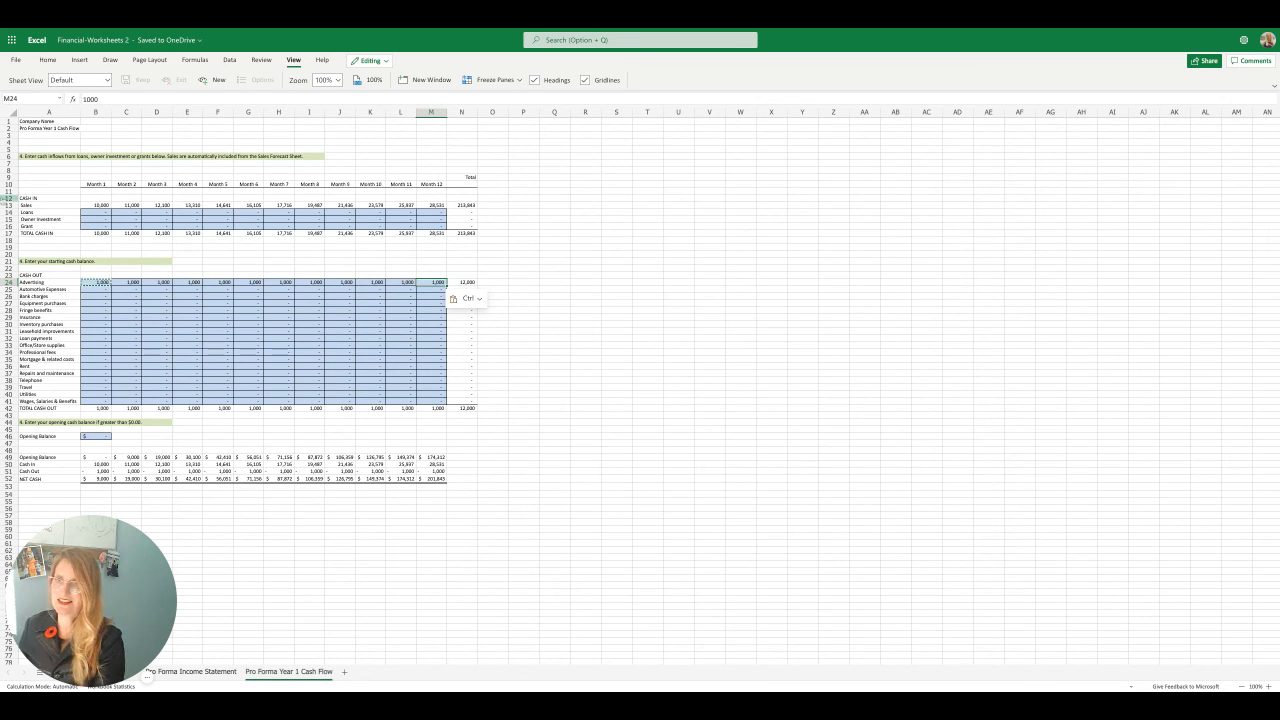
key("Escape")
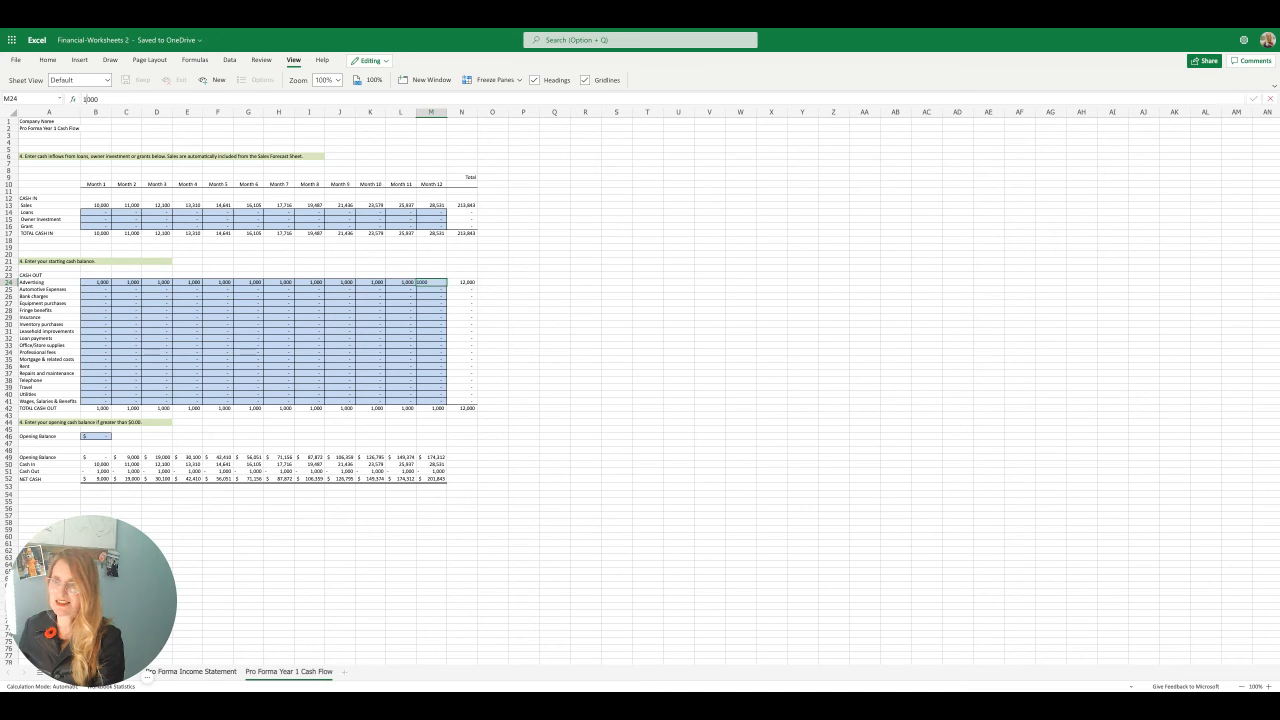
key("F2")
key("Delete")
type("6")
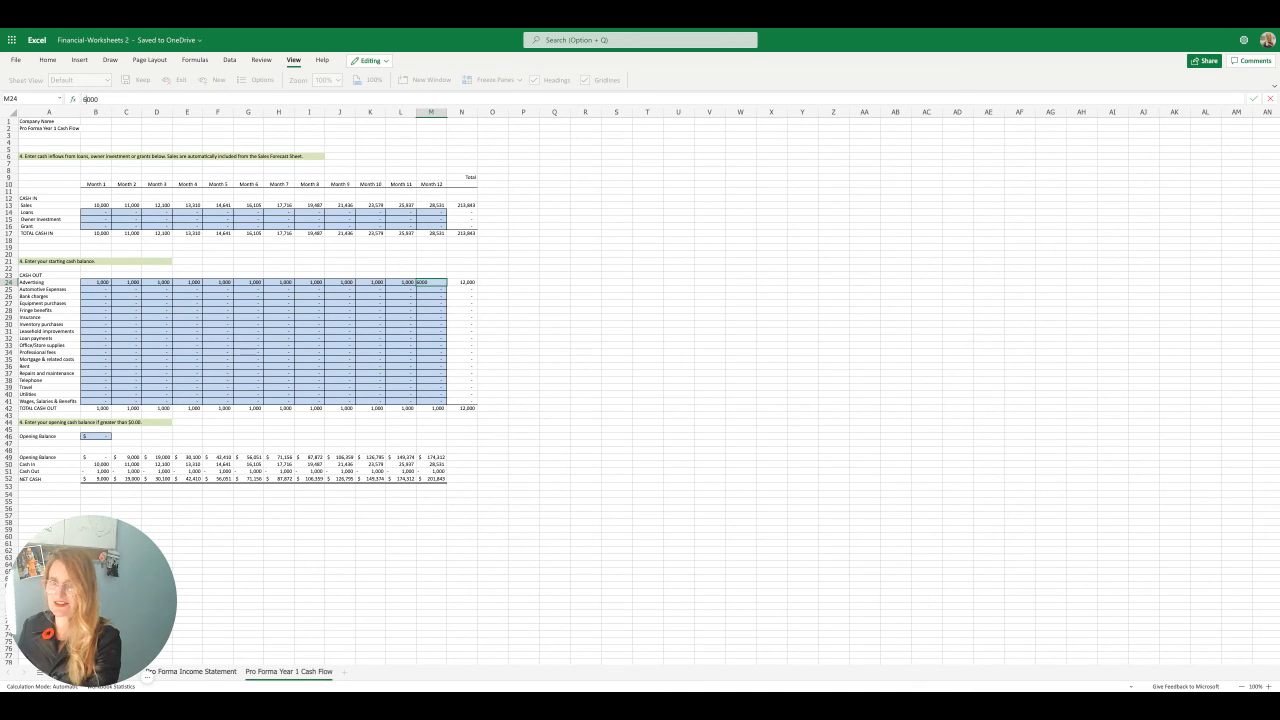
key("Return")
left_click(431, 282)
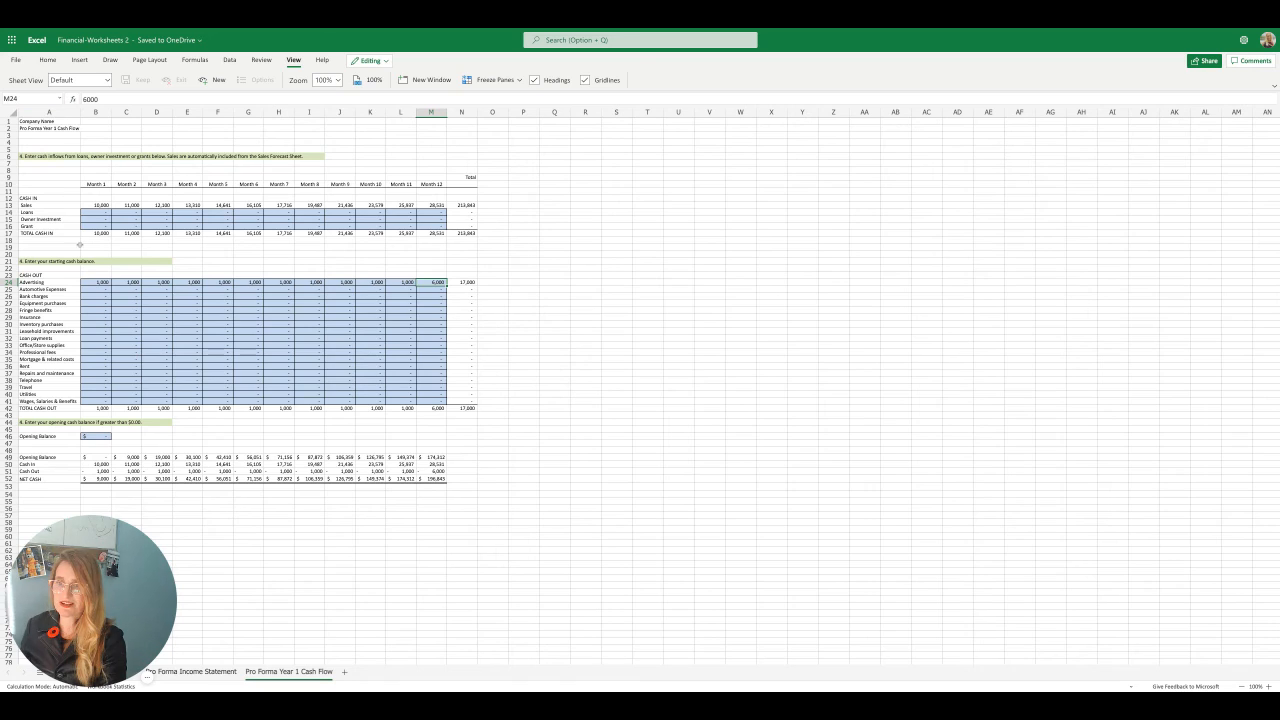
Set the Month 1 Advertising cash outflow to 2000.
left_click(103, 283)
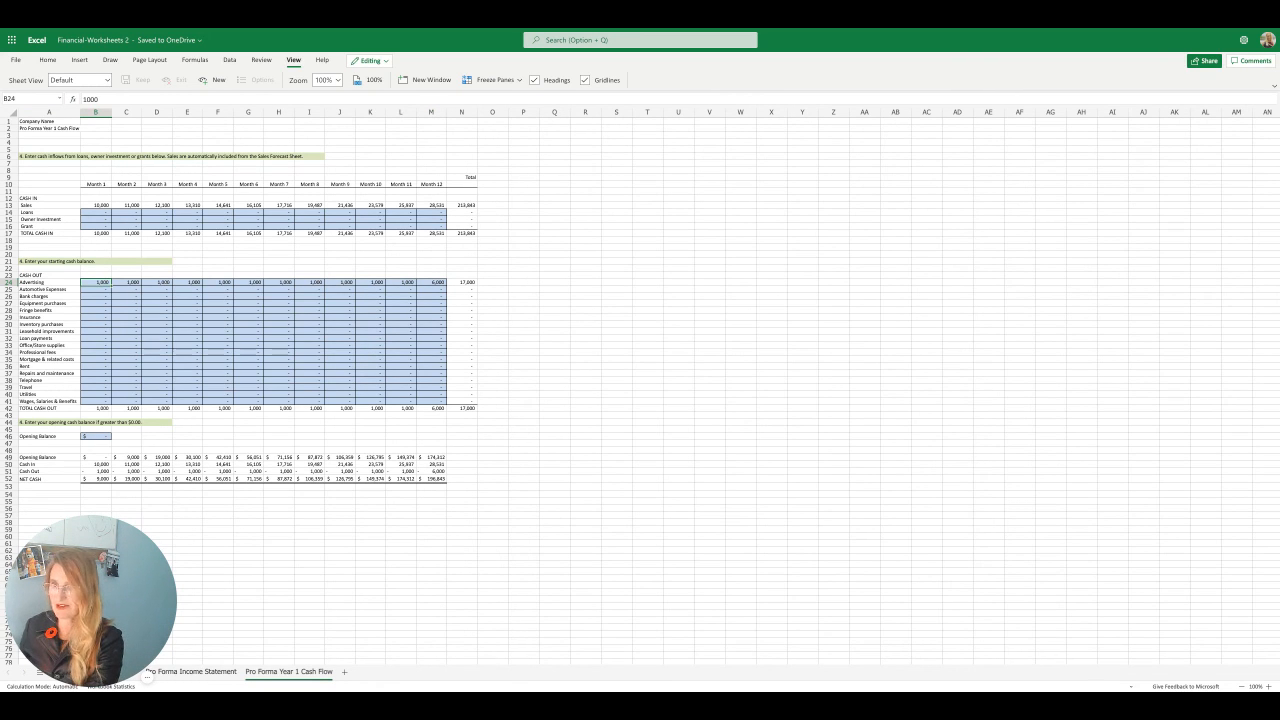
type("2")
key("Return")
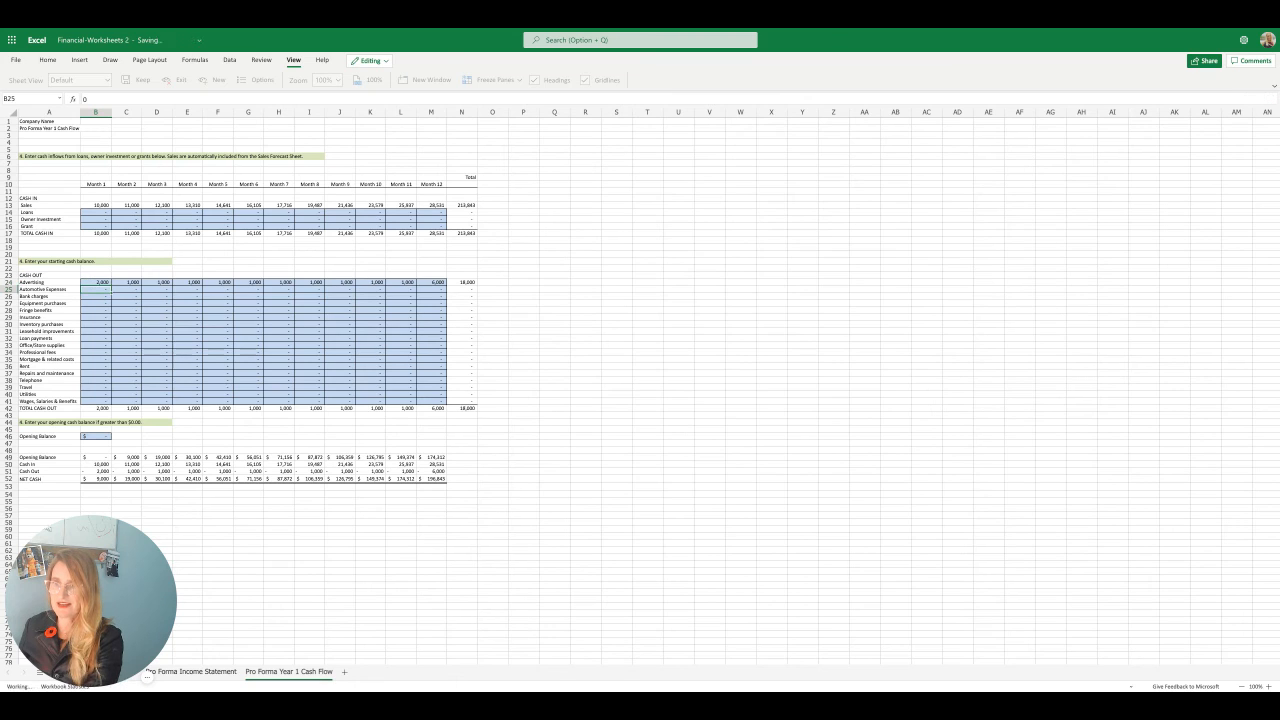
Clear the Month 6 Advertising cash outflow.
key("Up")
key("Right")
key("Right")
key("Right")
key("Right")
key("Right")
key("Right")
key("Right")
key("Left")
key("Left")
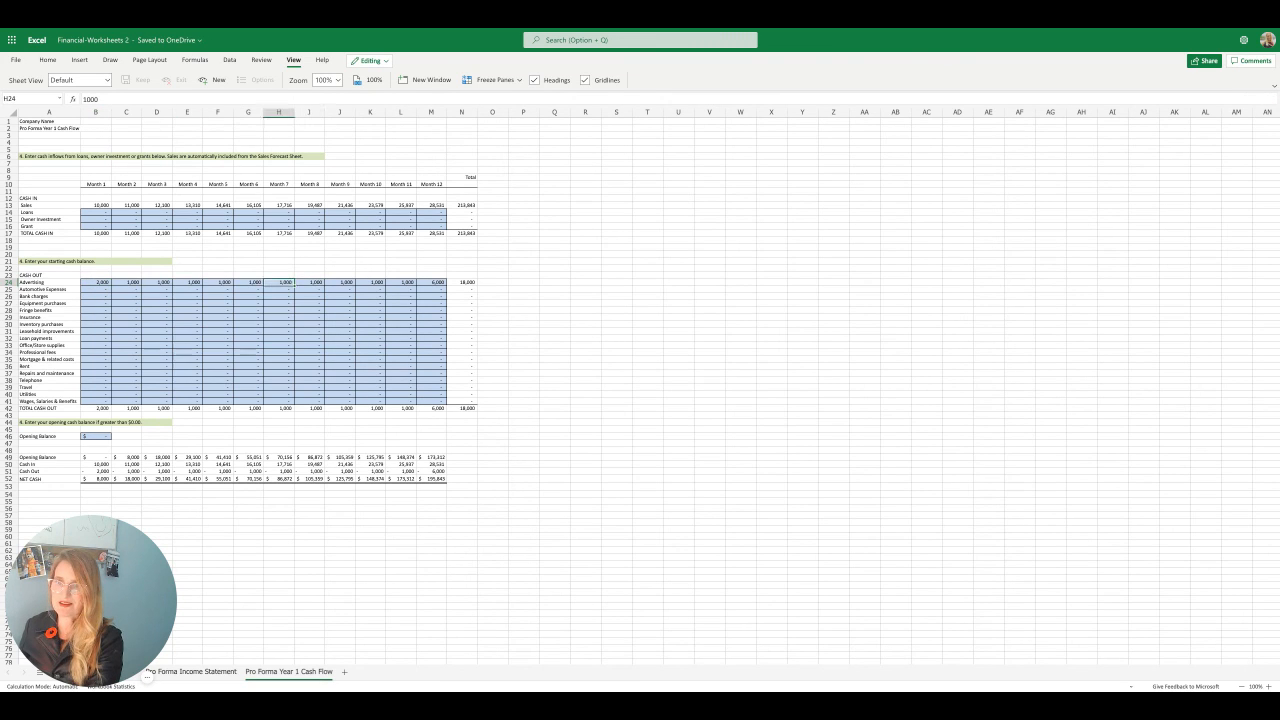
key("BackSpace")
key("Right")
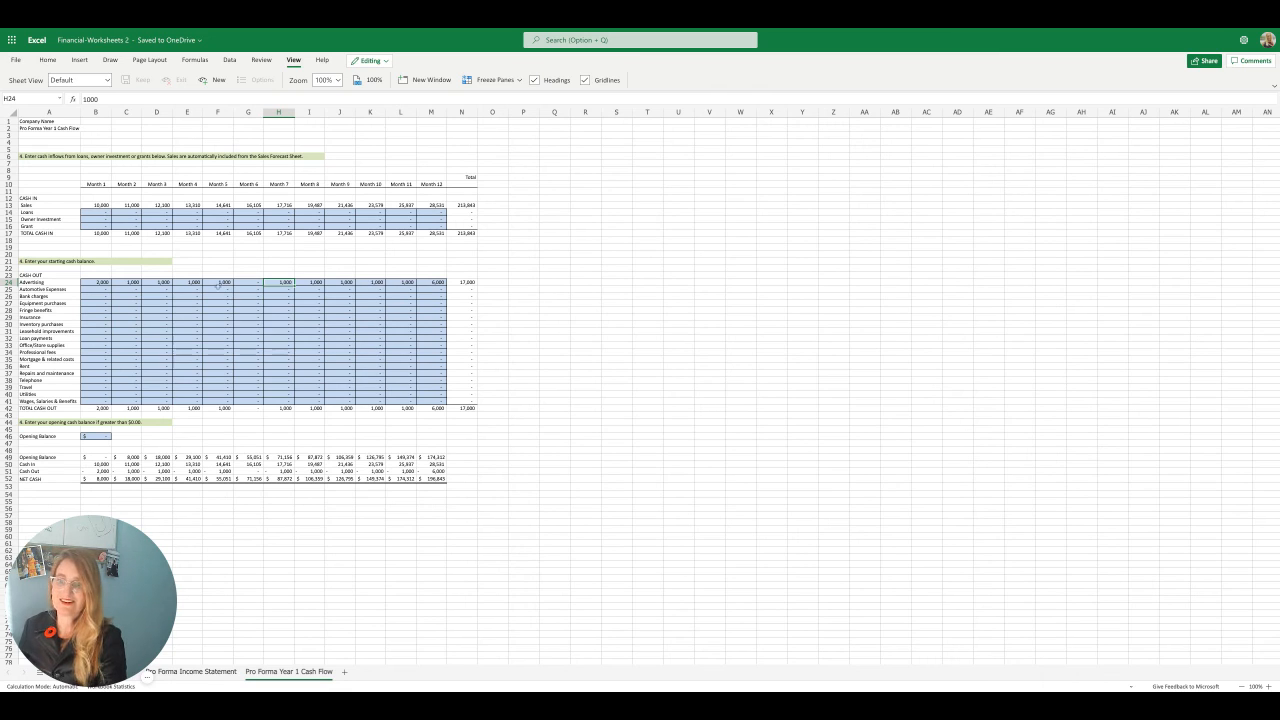
mouse_move(150, 677)
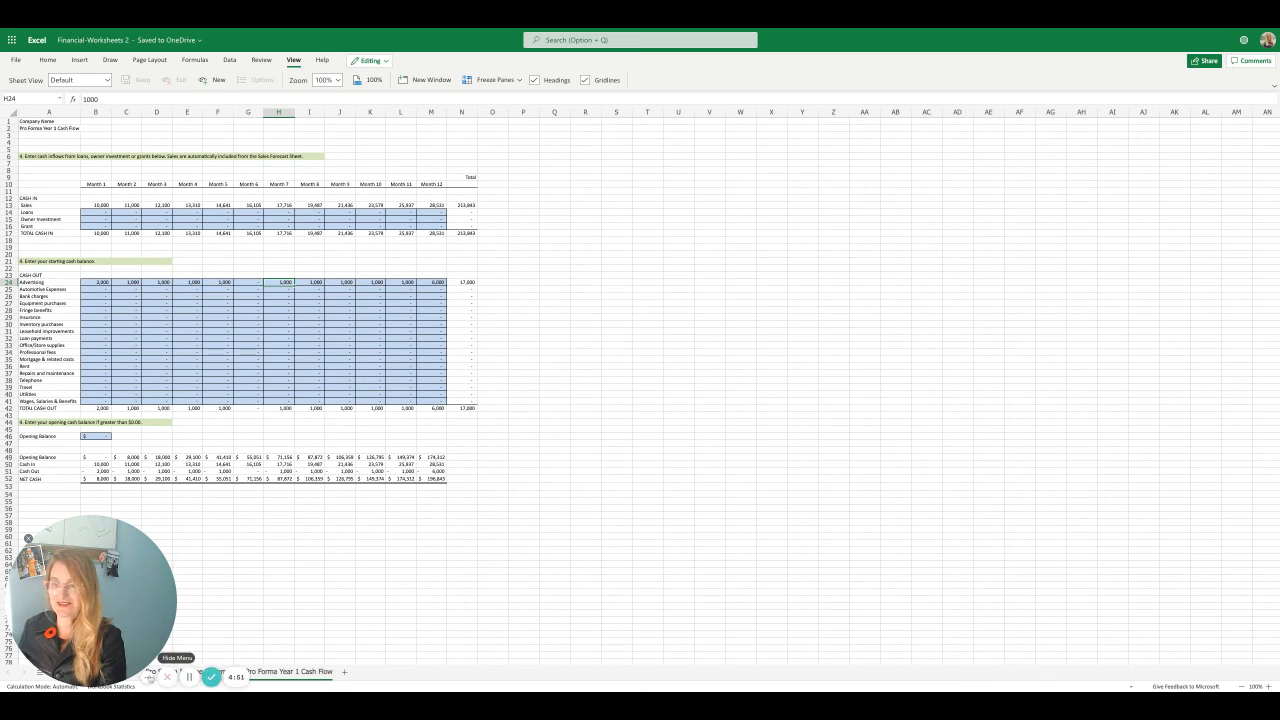